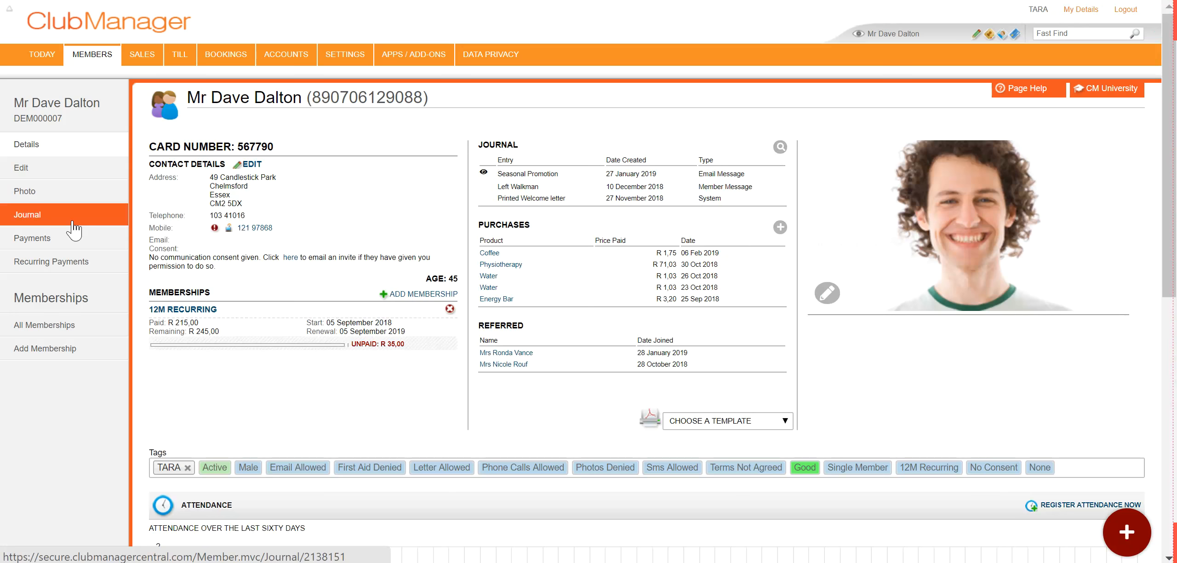
- Open the member's journal and expand the body of the Seasonal Promotion entry
{"action": "left_click", "coordinate": [108, 226]}
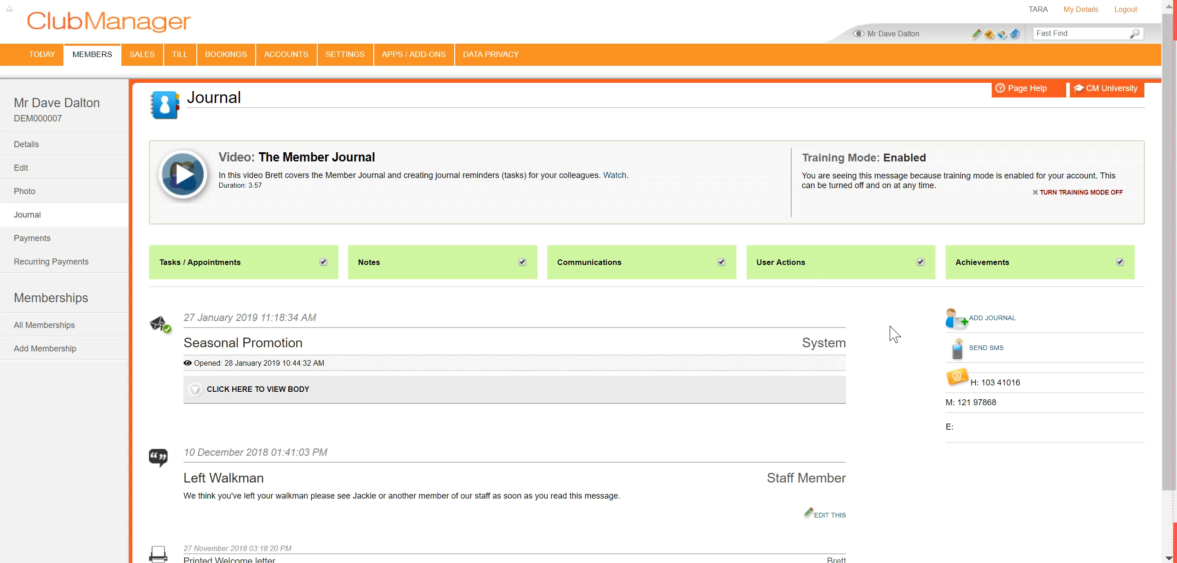
{"action": "scroll", "coordinate": [894, 333], "scroll_direction": "down", "scroll_amount": 2}
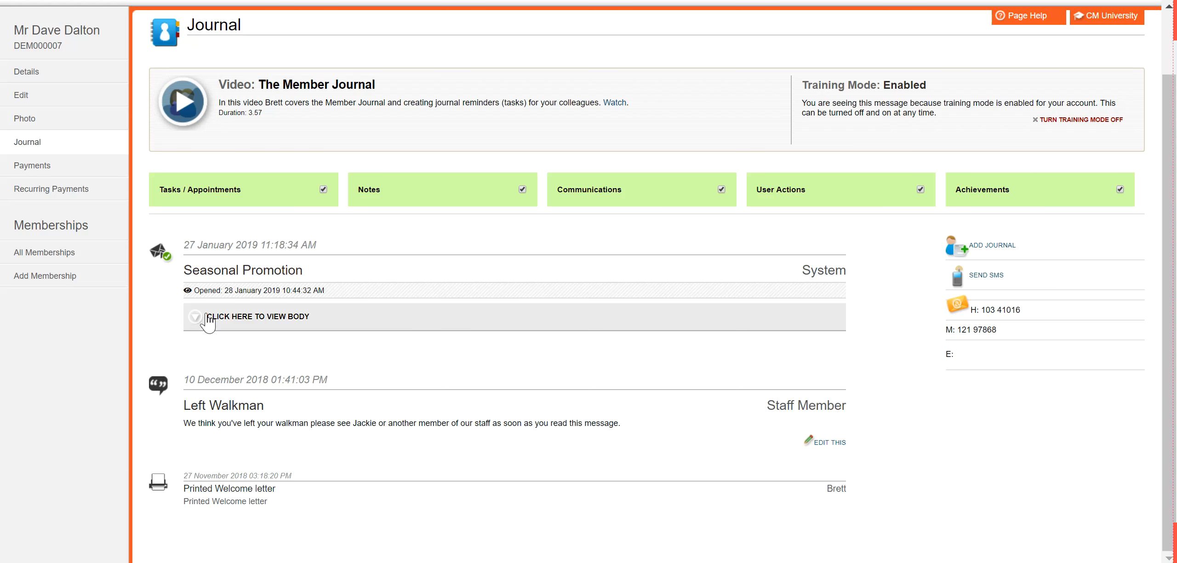
{"action": "left_click", "coordinate": [272, 316]}
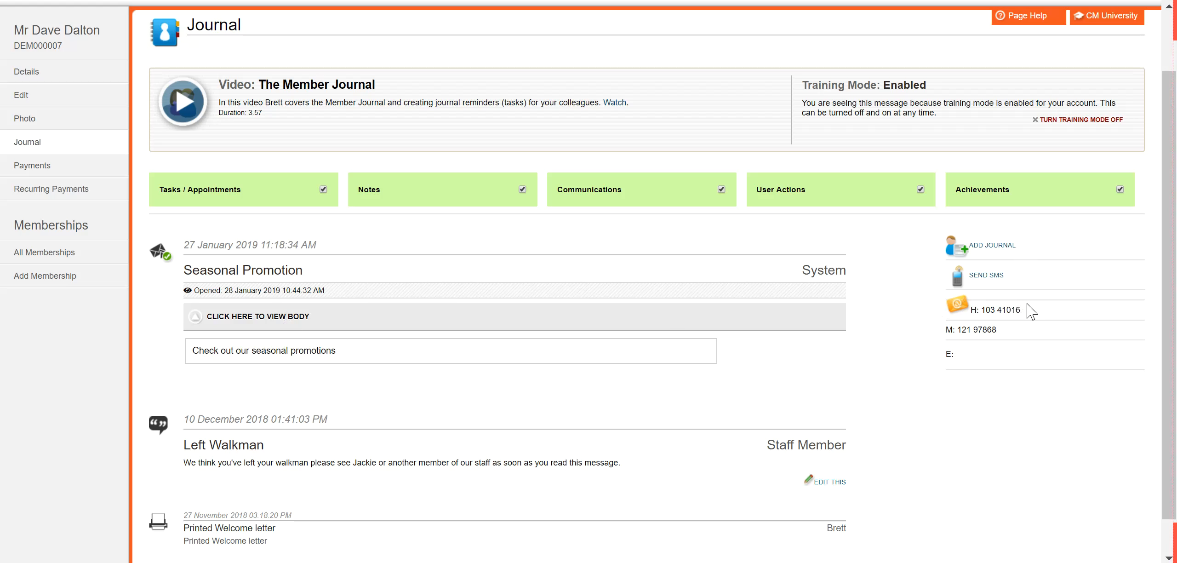
- Add a Task journal entry titled "follow up" with the comment "PLEASE CALL THIS MEMBER, TO FIND OUT WHEN THEY CAN BRING IN THEIR BANKING DETAILS"
{"action": "left_click", "coordinate": [1005, 252]}
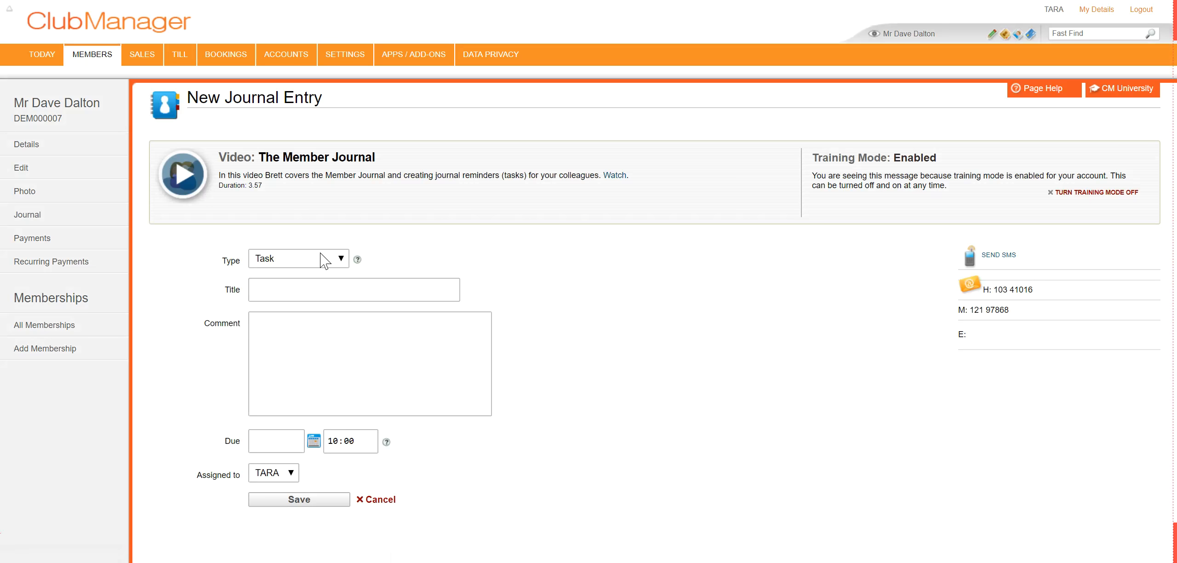
{"action": "left_click", "coordinate": [325, 257]}
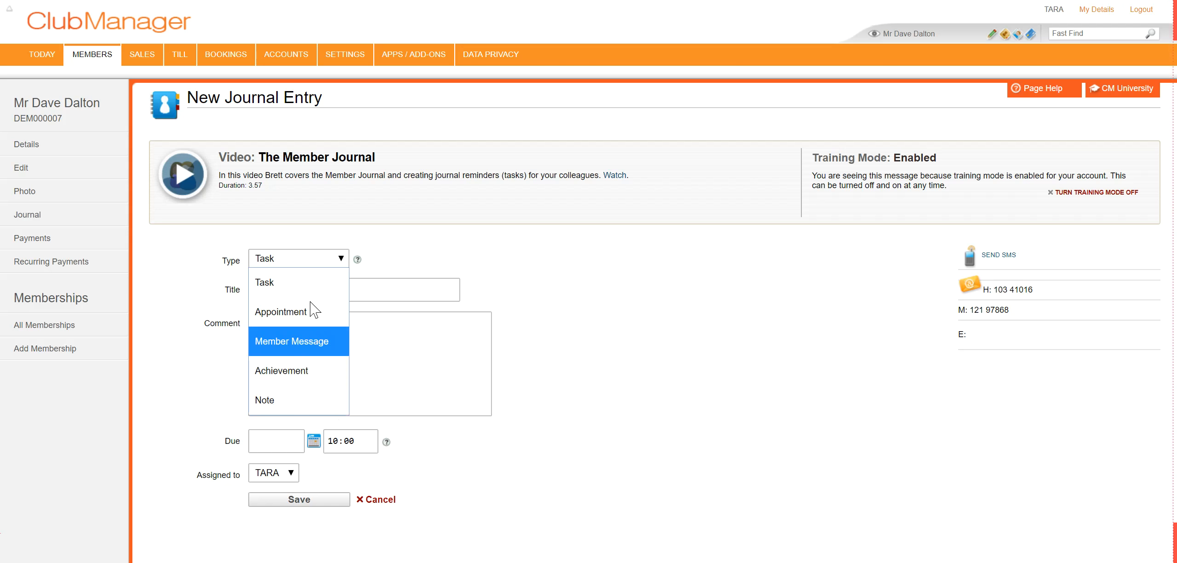
{"action": "left_click", "coordinate": [322, 284]}
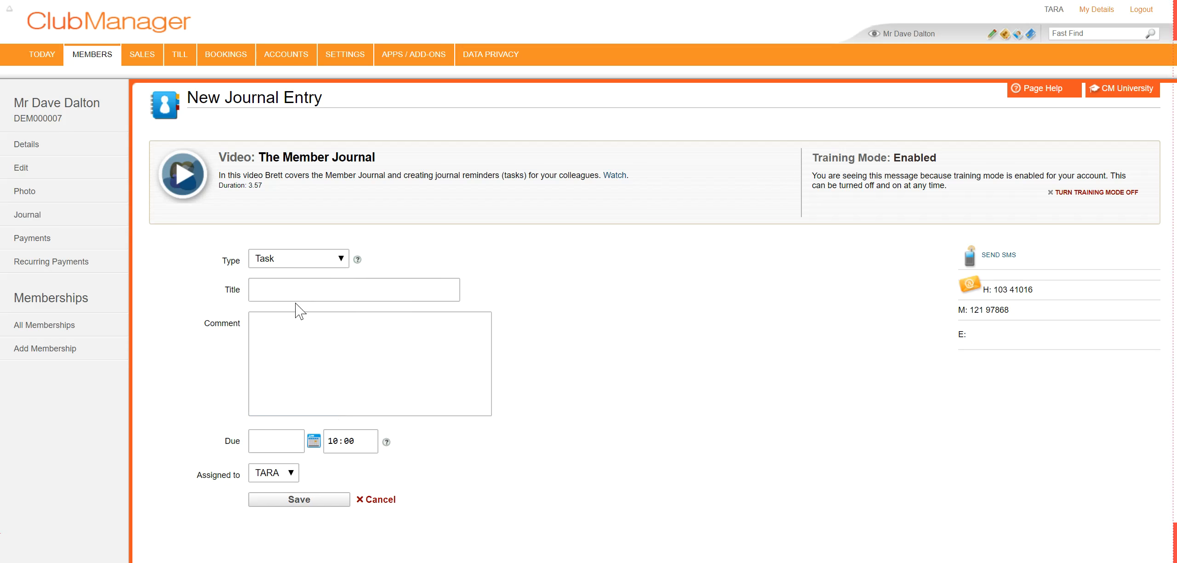
{"action": "left_click", "coordinate": [329, 289]}
{"action": "type", "text": "follow up"}
{"action": "key", "text": "Tab"}
{"action": "type", "text": "PLEASE CALL THIS MEMBER, "}
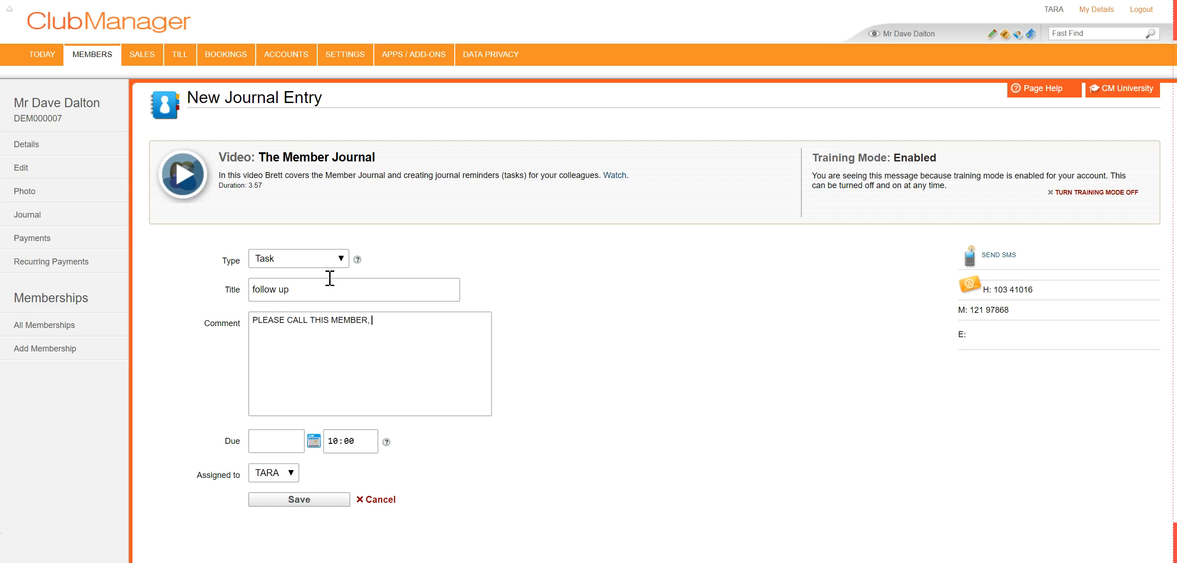
{"action": "type", "text": "TO FIND OUT WHEN THEY CAN B"}
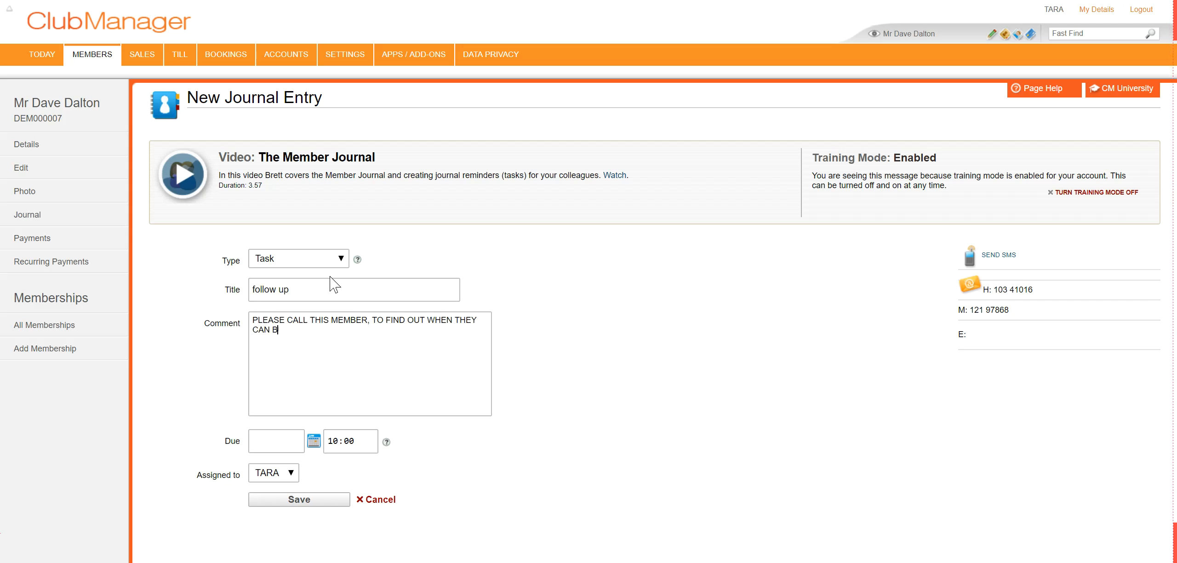
{"action": "type", "text": "RING IN THEIR BANKING DETAILS"}
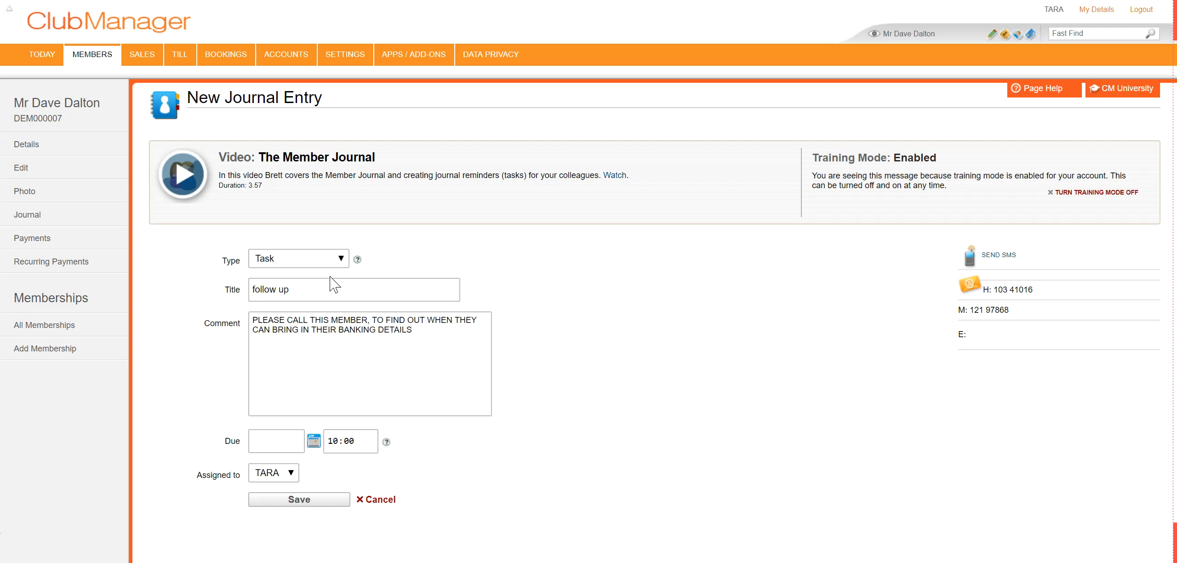
- Set the task due on 2019-02-07 at 11:00, assign it to the listed staff member and save it
{"action": "left_click", "coordinate": [314, 443]}
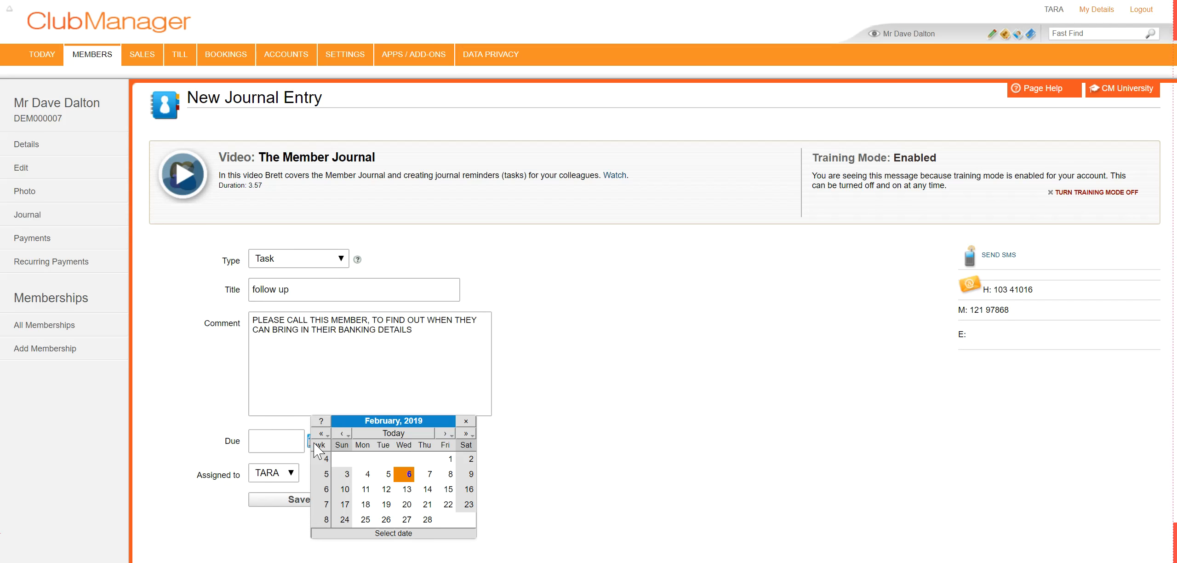
{"action": "left_click", "coordinate": [429, 478]}
{"action": "left_click", "coordinate": [344, 444]}
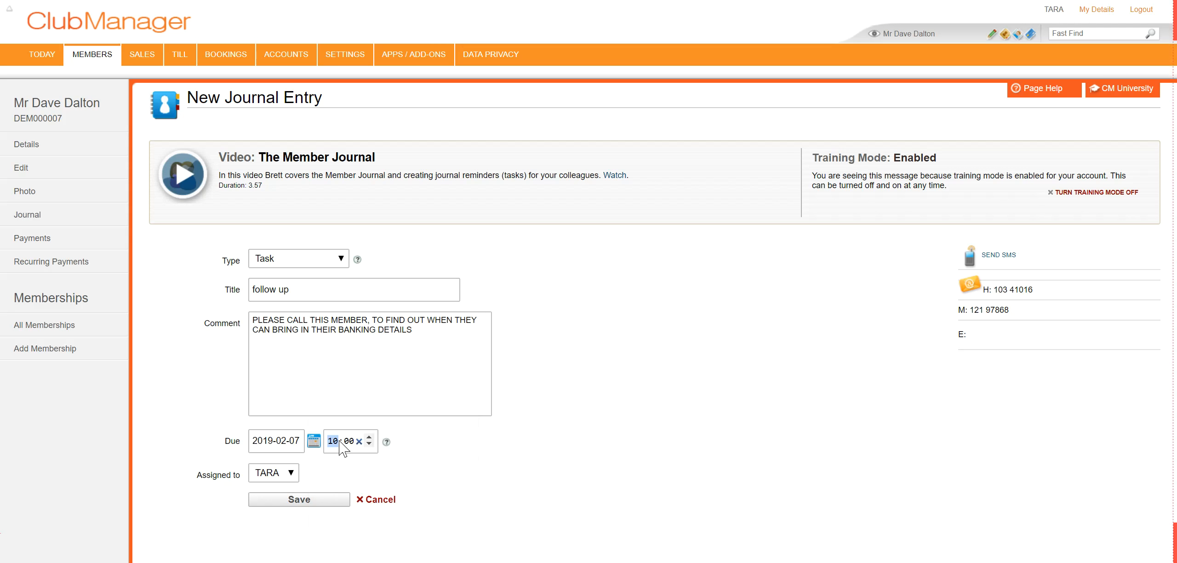
{"action": "left_click", "coordinate": [367, 437]}
{"action": "left_click", "coordinate": [348, 444]}
{"action": "left_click", "coordinate": [276, 477]}
{"action": "left_click", "coordinate": [272, 490]}
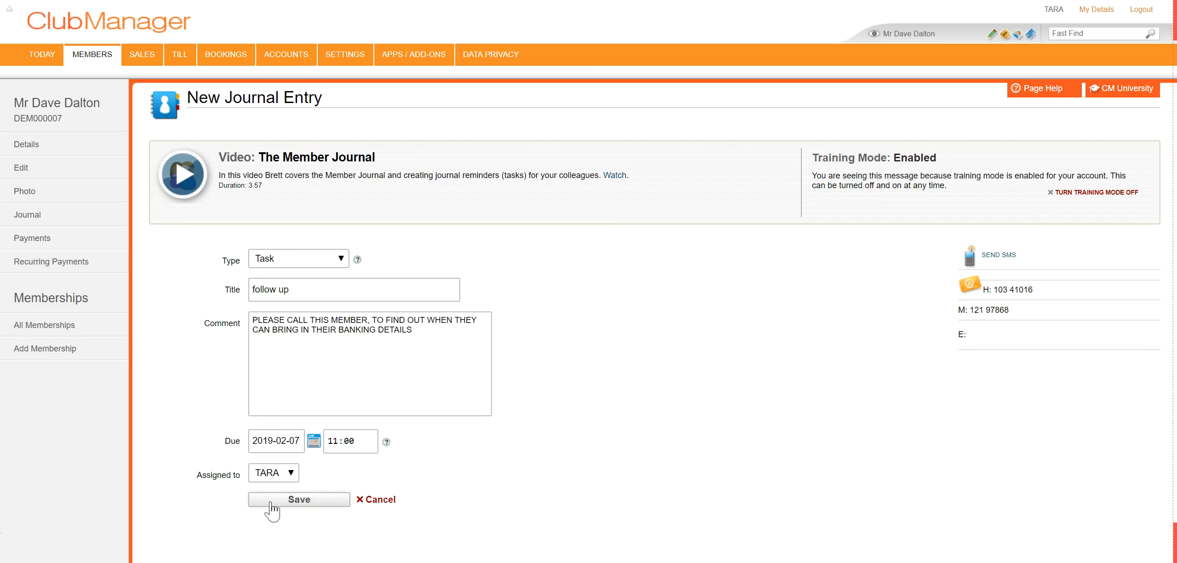
{"action": "left_click", "coordinate": [310, 504]}
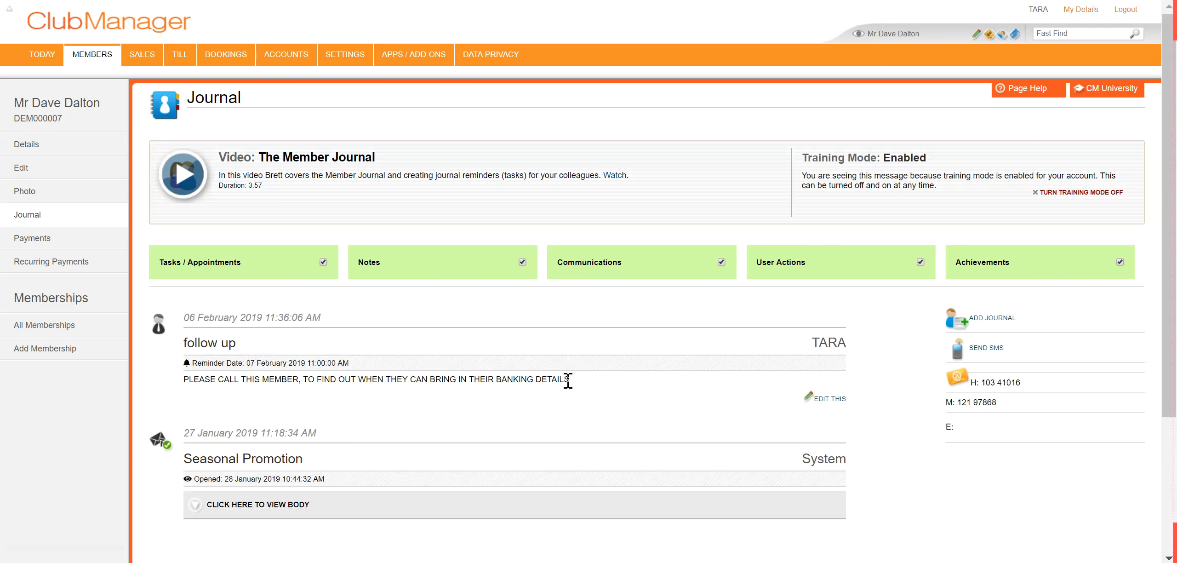
- Start another journal entry for the member with the type Appointment
{"action": "left_click", "coordinate": [993, 318]}
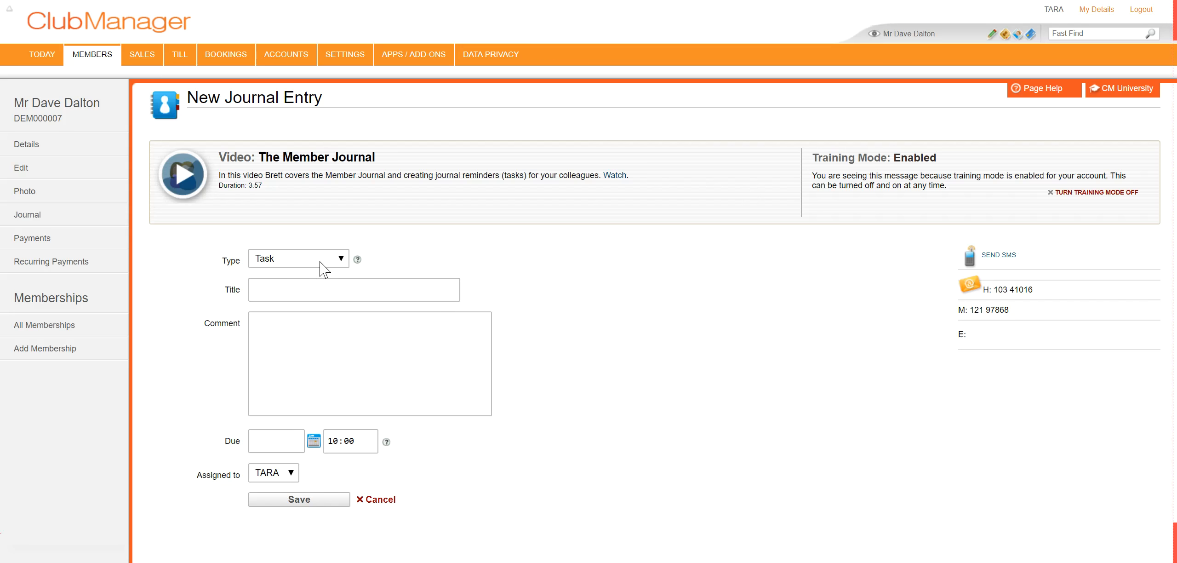
{"action": "left_click", "coordinate": [317, 260]}
{"action": "left_click", "coordinate": [316, 307]}
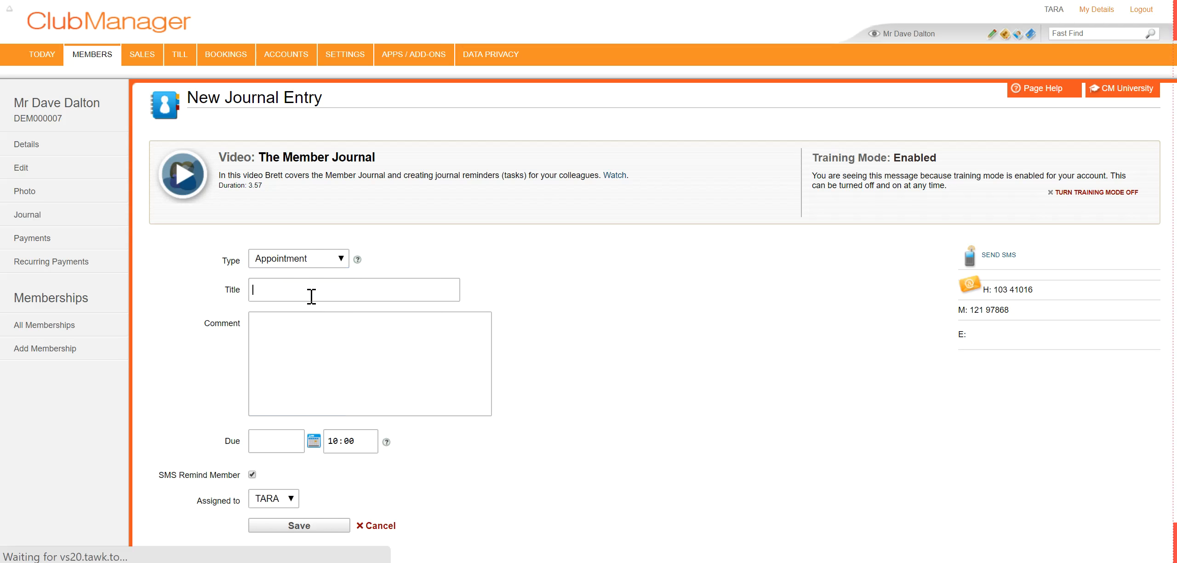
- Enter title "PAYMENT ARRANGMENT" and comment "THIS MEMBER HAS DEFAULTED ON THEIR MEMBERSHIP AND WILL COME IN TO SET UP A PAYMENT ARRANGMENT TO CATCH UP THE ARREARS"
{"action": "left_click", "coordinate": [333, 284]}
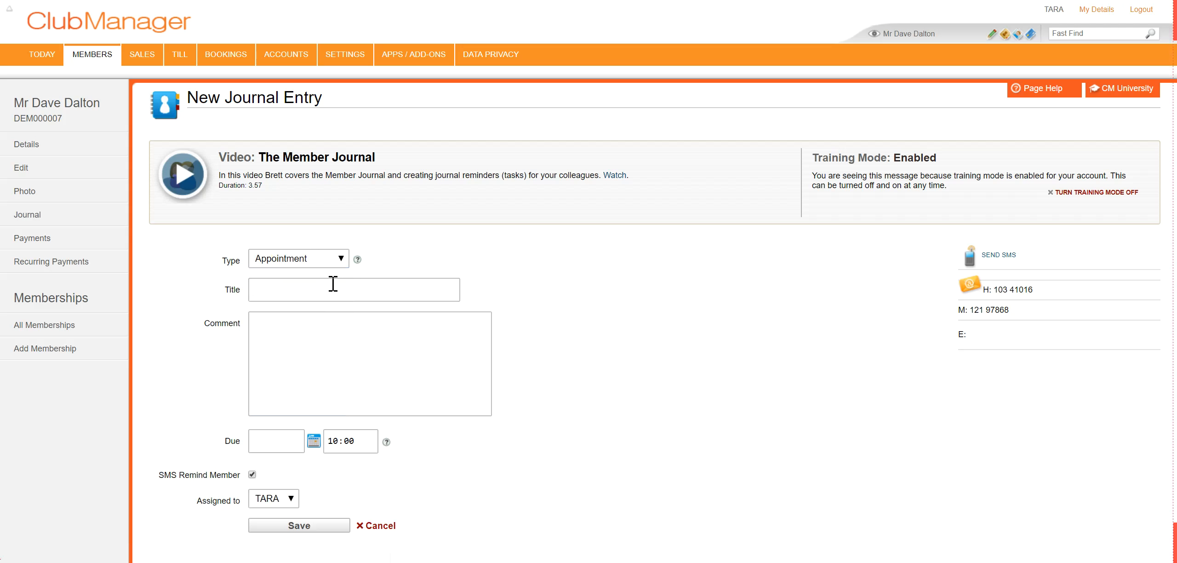
{"action": "type", "text": "PAYMENT ARRANGMENHIS MEMBER "}
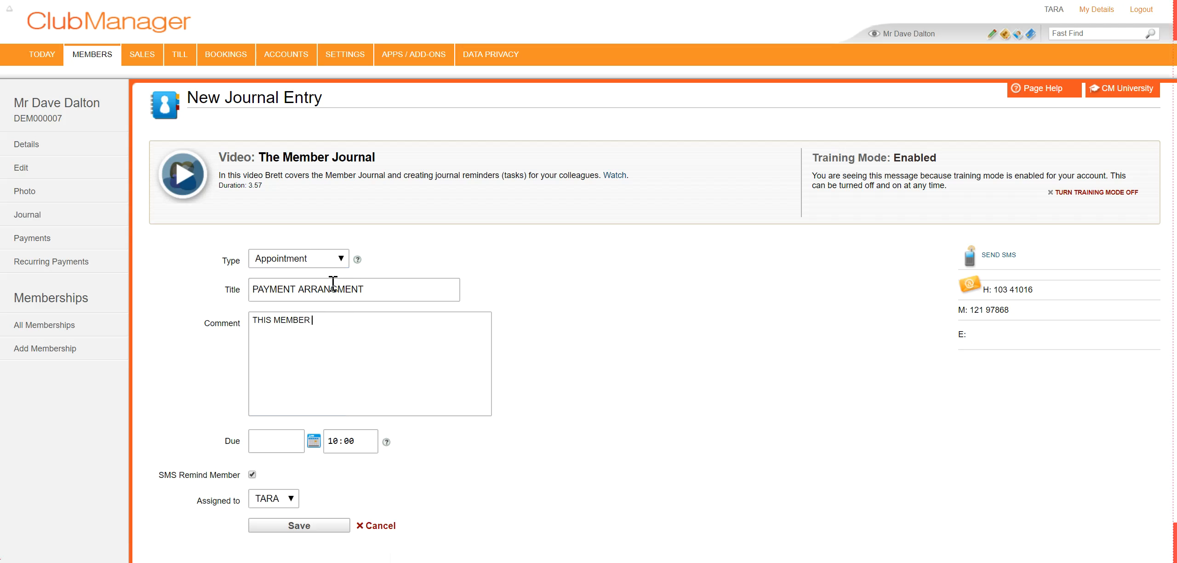
{"action": "type", "text": "HAS DEFAULTED ON THIE"}
{"action": "type", "text": " MEMBERSHIP AND WI"}
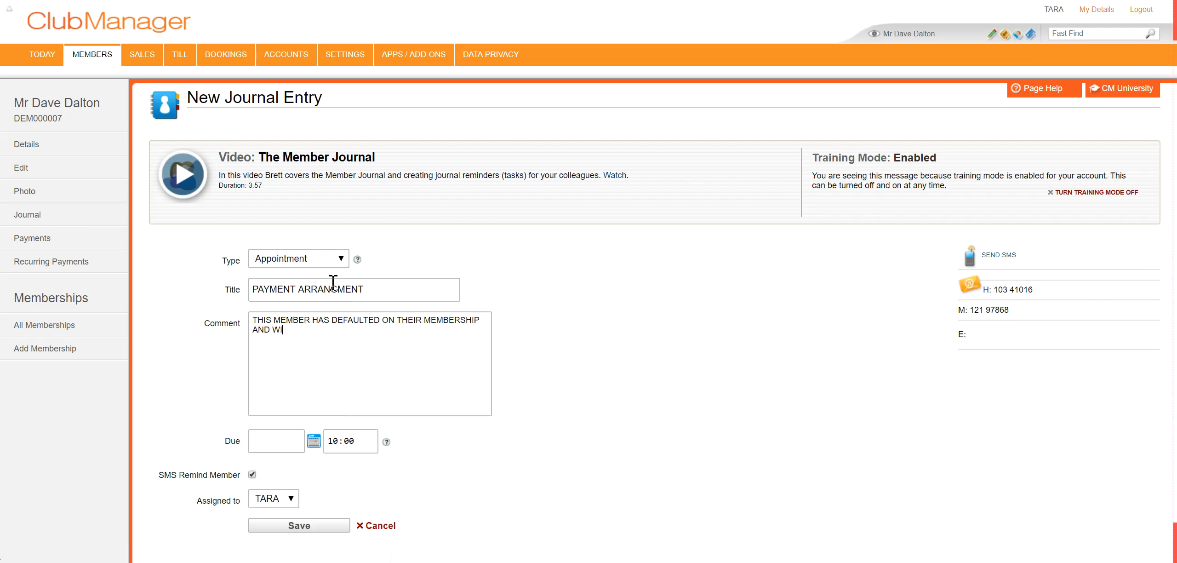
{"action": "type", "text": "LL COME IN TO SET UP A PAYMENT ARRANG"}
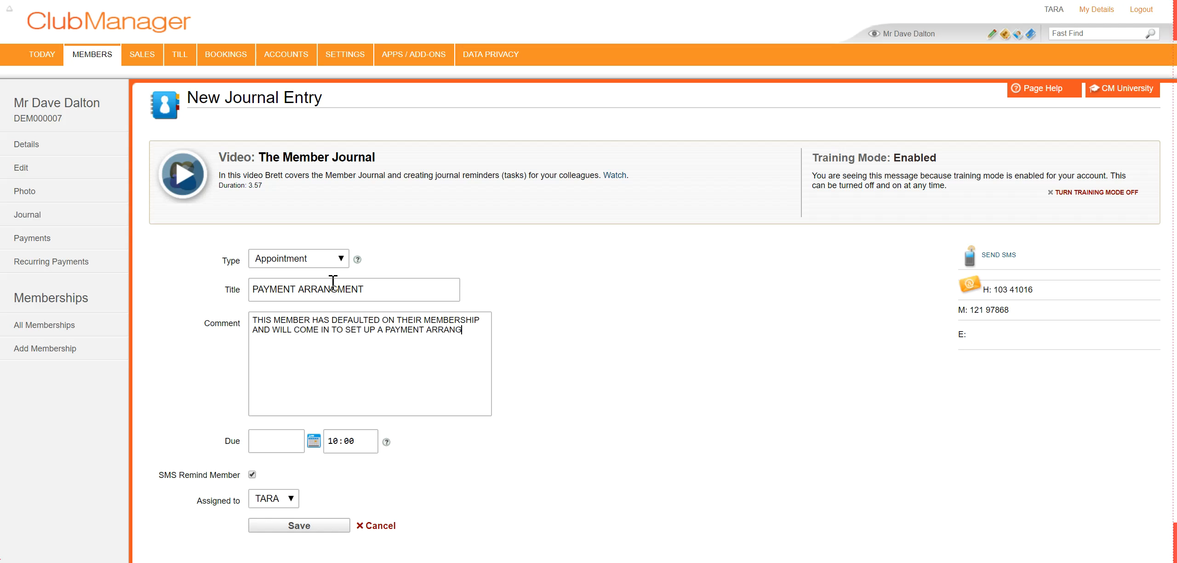
{"action": "type", "text": "MENT TO CATCH UP THE AREE"}
{"action": "key", "text": "BackSpace"}
{"action": "key", "text": "BackSpace"}
{"action": "type", "text": "REARS"}
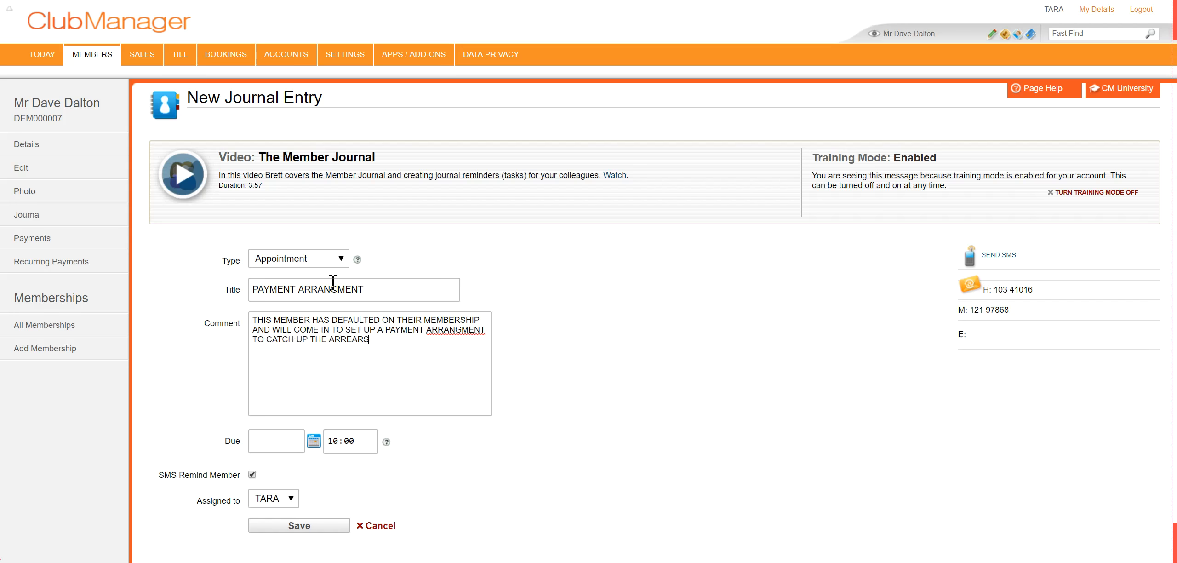
- Correct the misspelled word in the appointment's comment to "ARRANGEMENT" using the spelling suggestion
{"action": "right_click", "coordinate": [472, 330]}
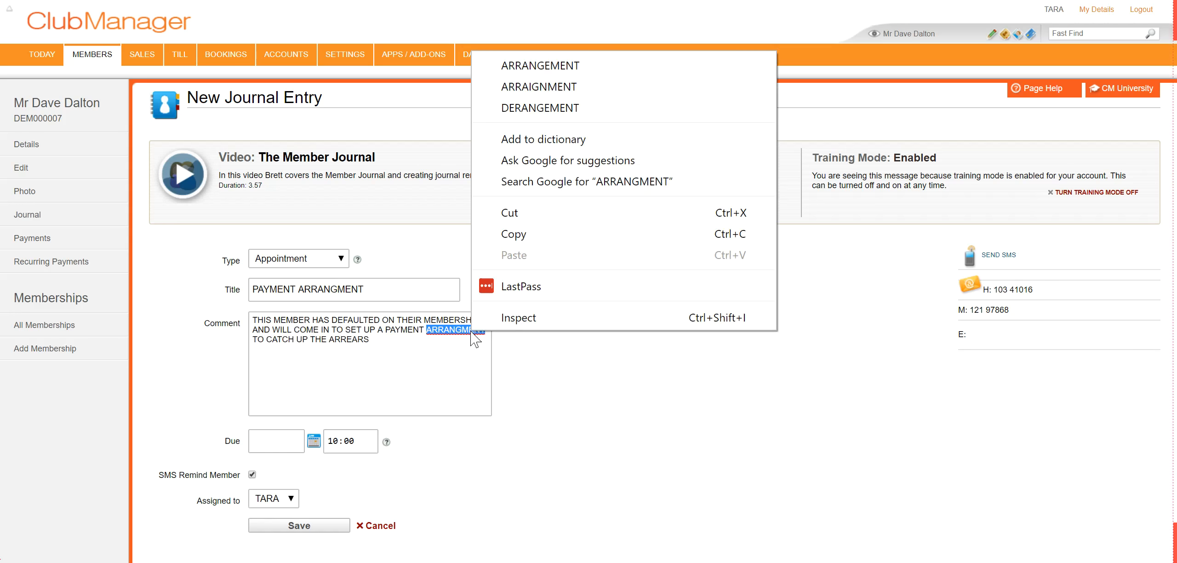
{"action": "left_click", "coordinate": [563, 66]}
{"action": "left_click_drag", "start_coordinate": [419, 371], "coordinate": [420, 370]}
{"action": "left_click", "coordinate": [449, 354]}
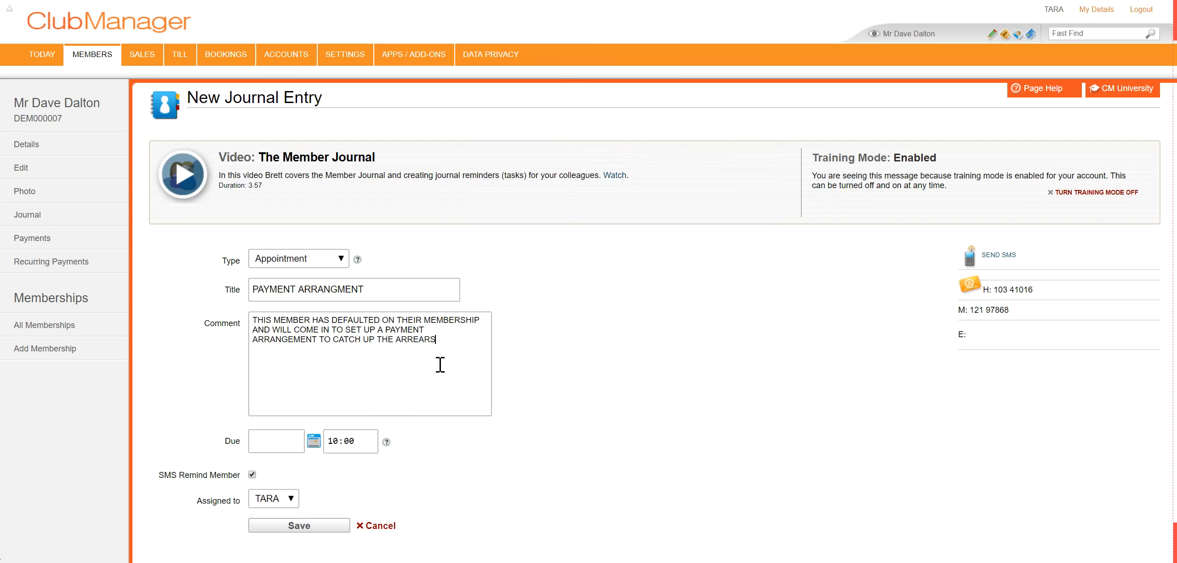
- Set the appointment due on 2019-02-11 at 13:00 and save the journal entry
{"action": "left_click", "coordinate": [313, 441]}
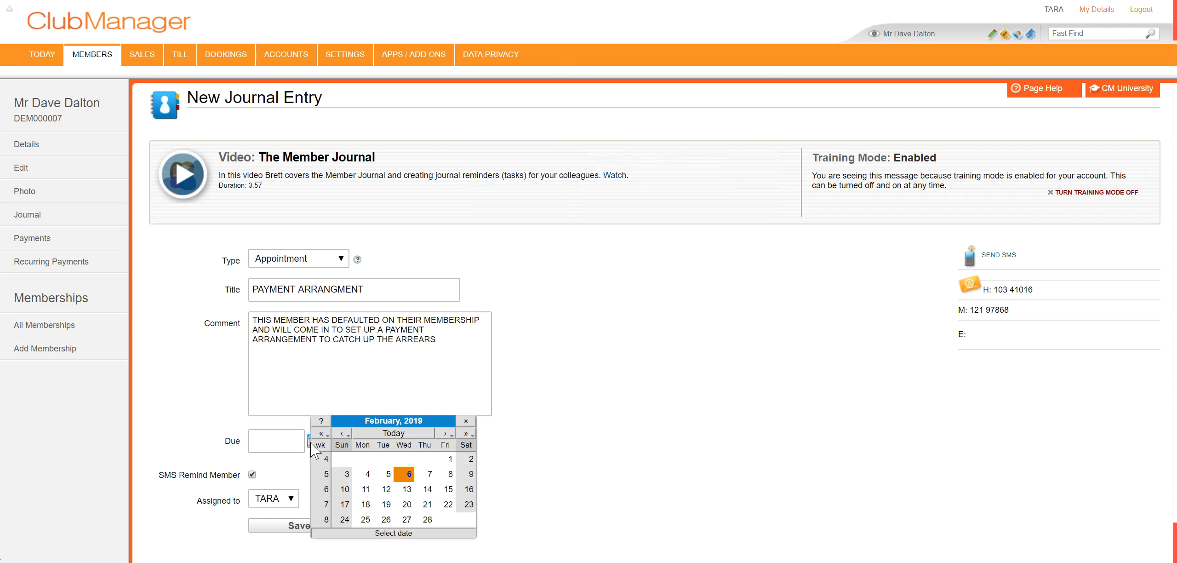
{"action": "left_click", "coordinate": [366, 489]}
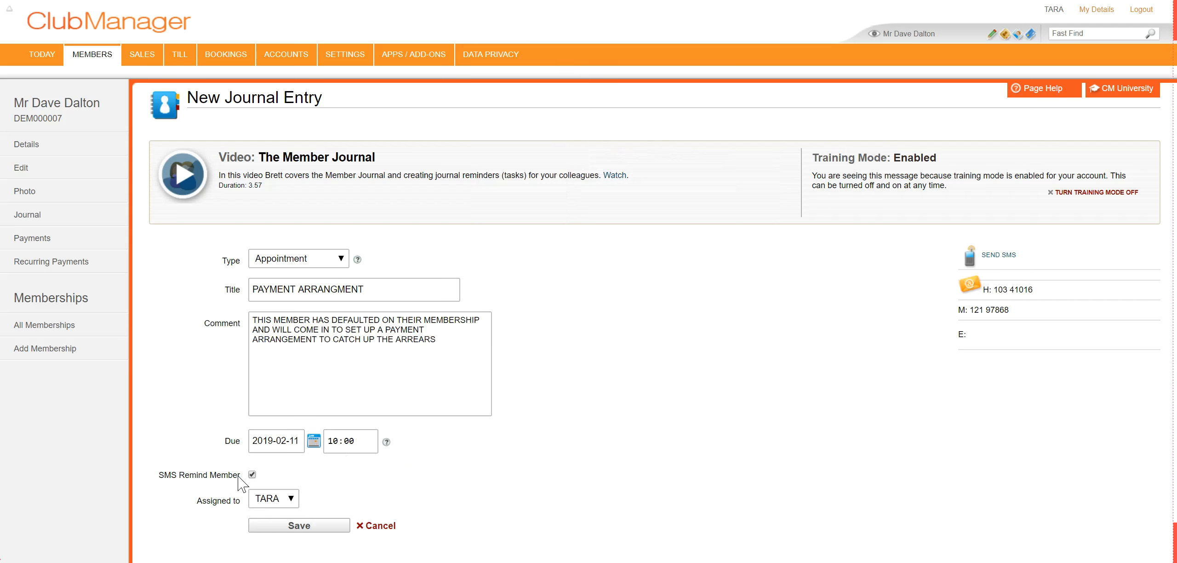
{"action": "left_click", "coordinate": [369, 438]}
{"action": "left_click", "coordinate": [369, 438]}
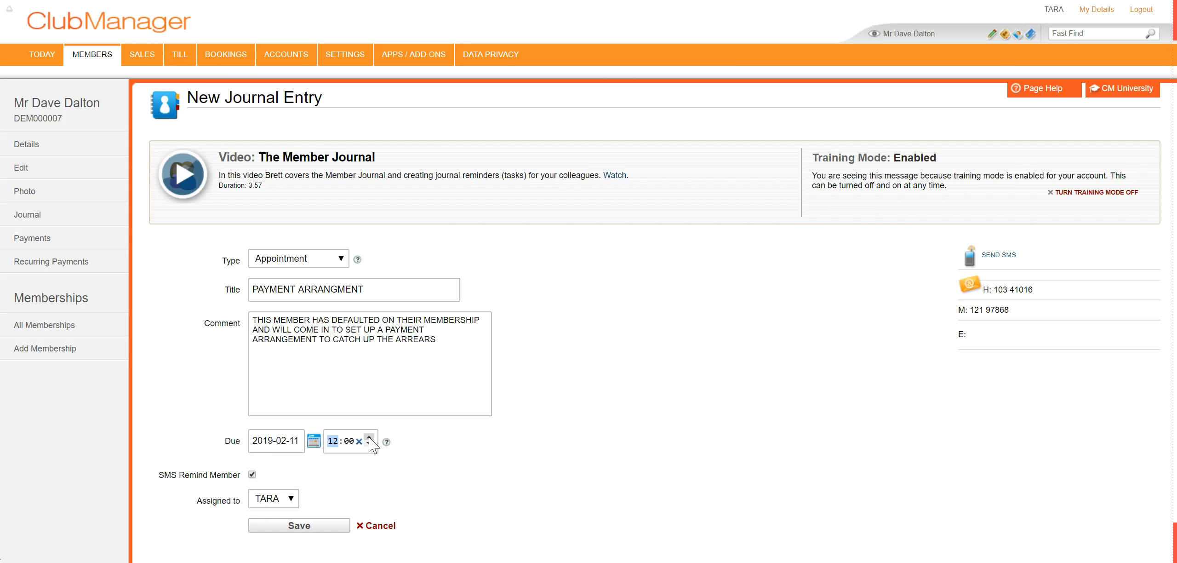
{"action": "left_click", "coordinate": [322, 526]}
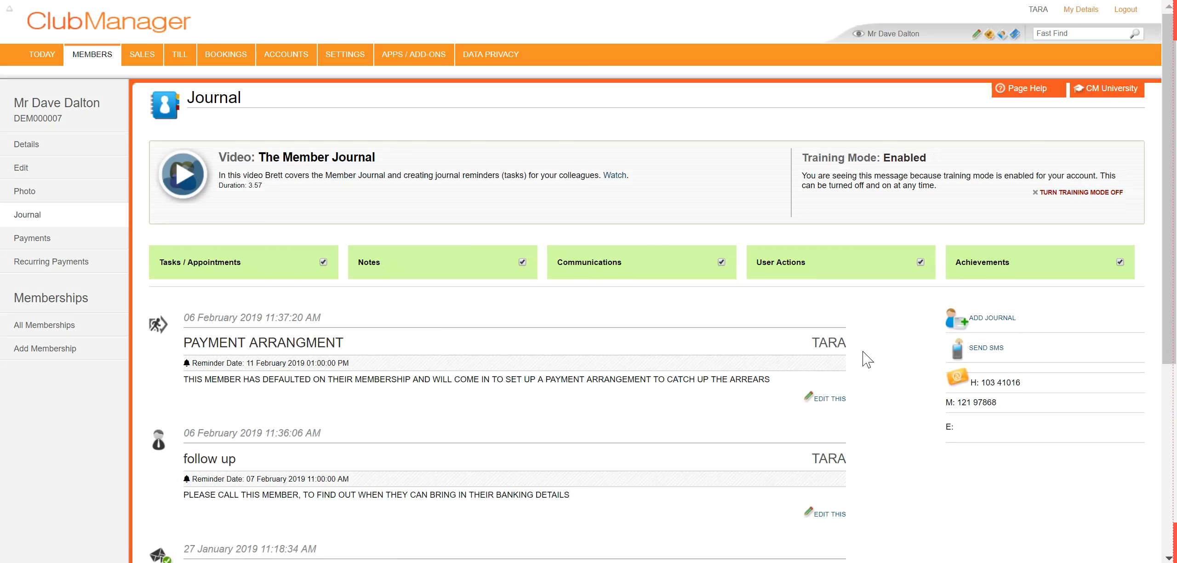
- Save a Member Message entry titled "REMINDER ABOUT ID" with the comment "PLEASE ASK THE MEMBER IF WE CAN TAKE A COPY OF HIS ID"
{"action": "left_click", "coordinate": [992, 321]}
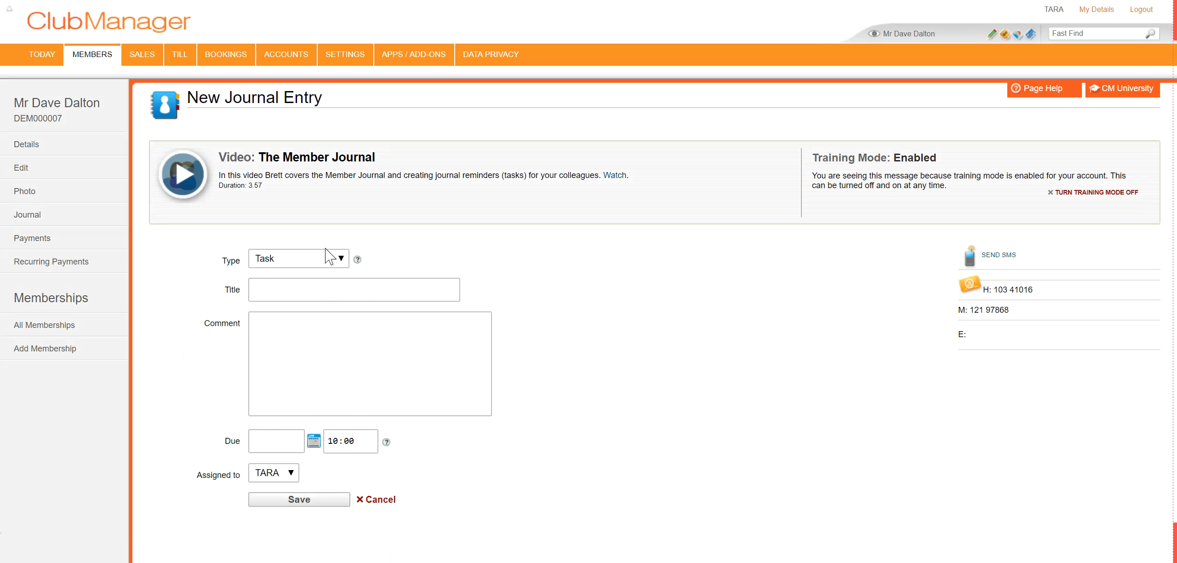
{"action": "left_click", "coordinate": [331, 259]}
{"action": "left_click", "coordinate": [316, 348]}
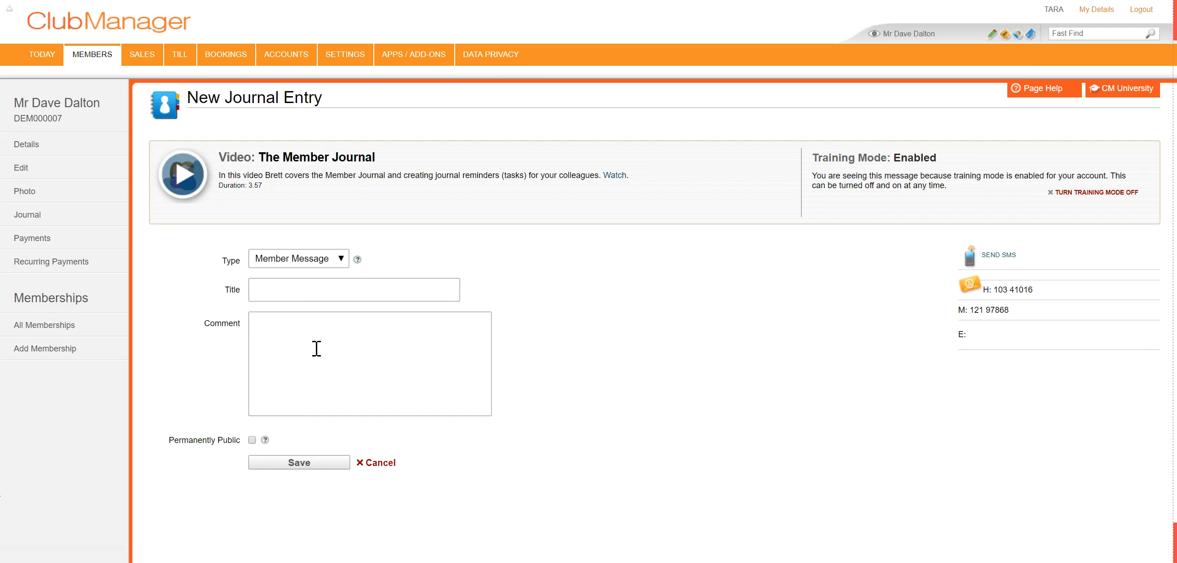
{"action": "left_click", "coordinate": [304, 288]}
{"action": "type", "text": "REMONINDER ABOUT ID"}
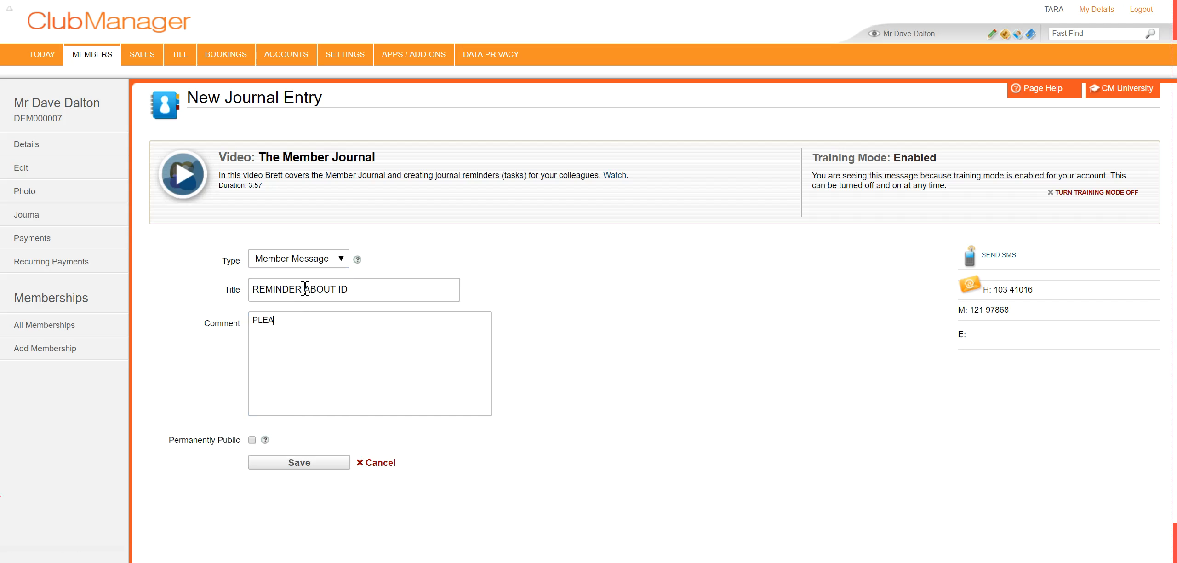
{"action": "type", "text": "K"}
{"action": "type", "text": " THE MEMBER IS WE "}
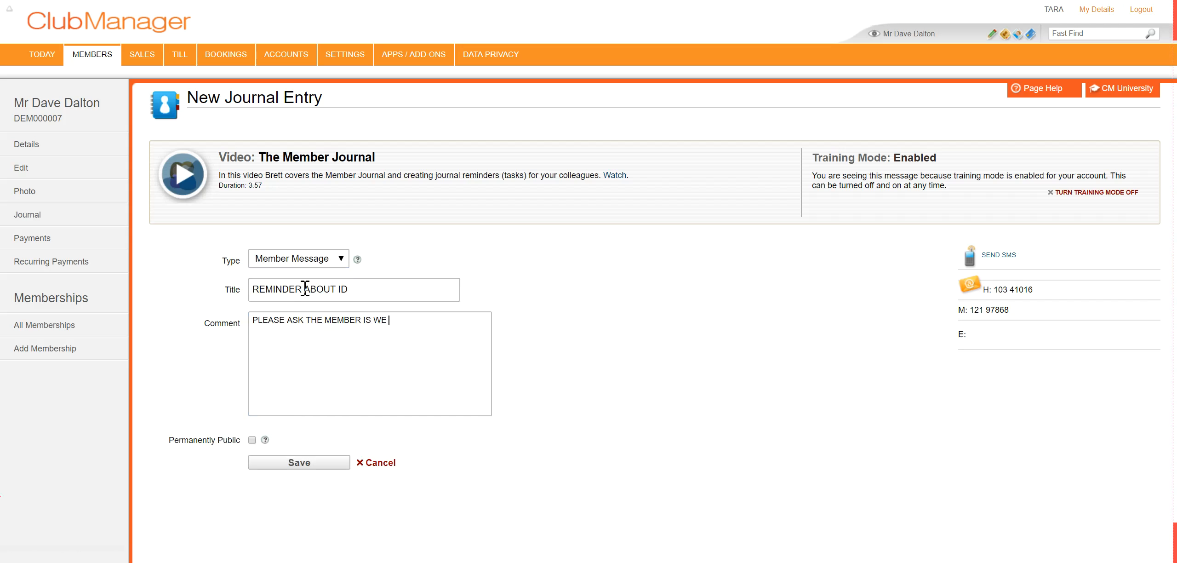
{"action": "type", "text": "F WE CAN TAKE A COPY OF HIS OD"}
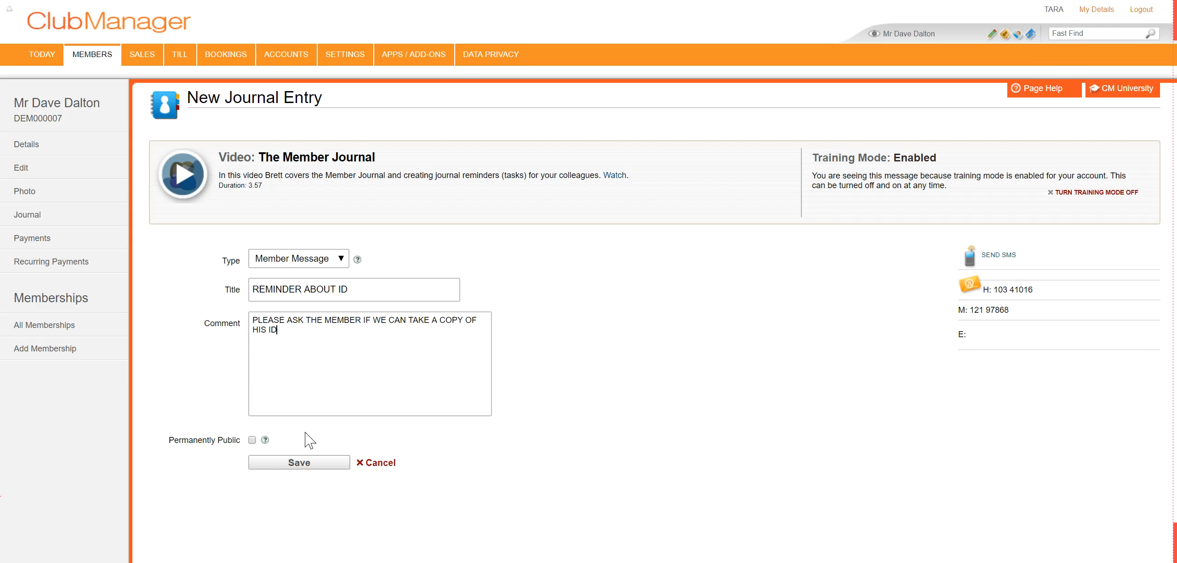
{"action": "left_click", "coordinate": [313, 464]}
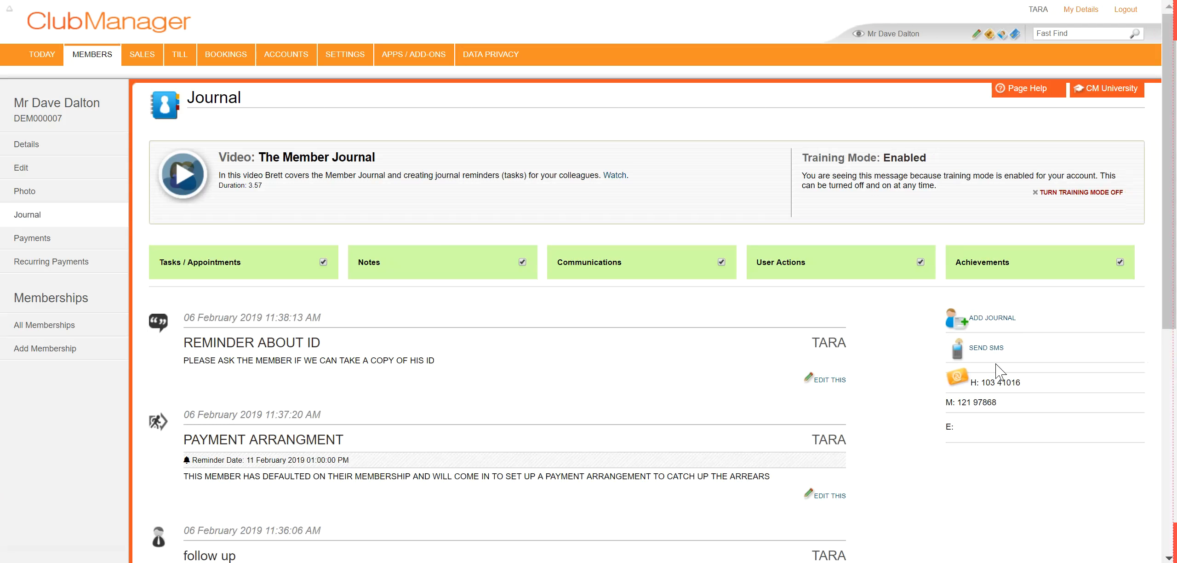
- Save an Achievement journal entry titled "WON SPINNATHON" with the comment "THIS MEMBER WON THE SPINNATHON, CONGRATULATIONS"
{"action": "left_click", "coordinate": [993, 318]}
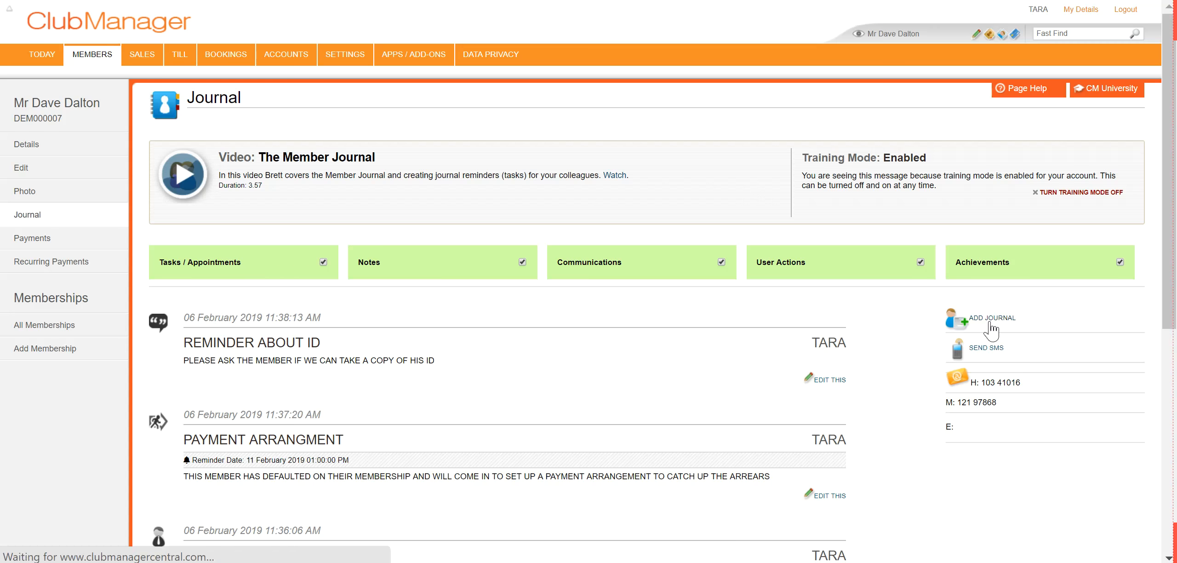
{"action": "left_click", "coordinate": [315, 265]}
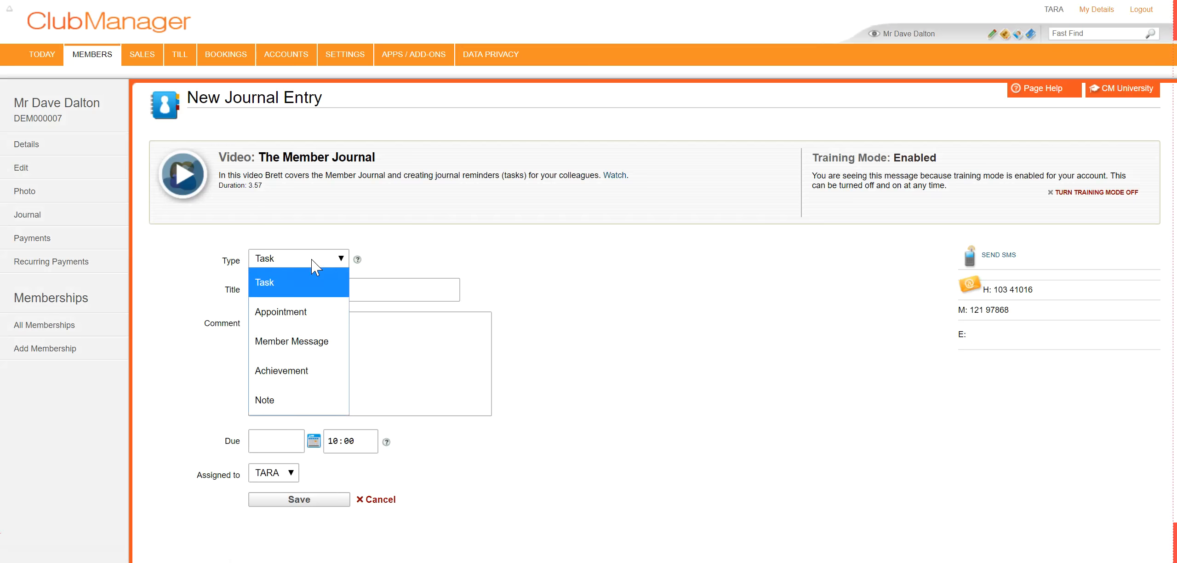
{"action": "left_click", "coordinate": [304, 368]}
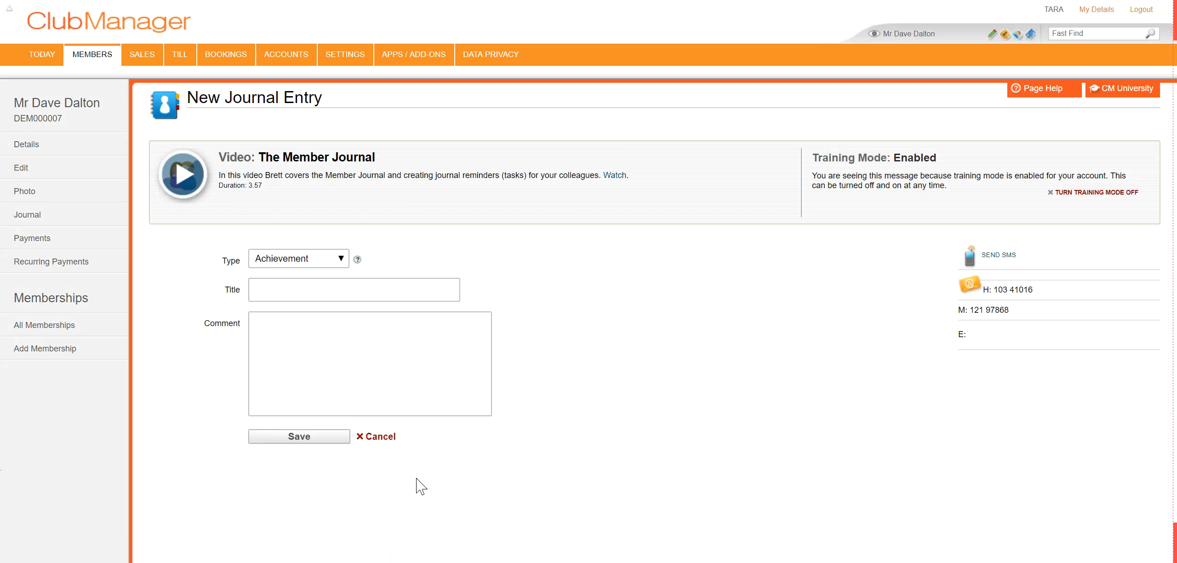
{"action": "left_click", "coordinate": [409, 291]}
{"action": "type", "text": "WON SPINNATHON"}
{"action": "key", "text": "Tab"}
{"action": "type", "text": "THIS M"}
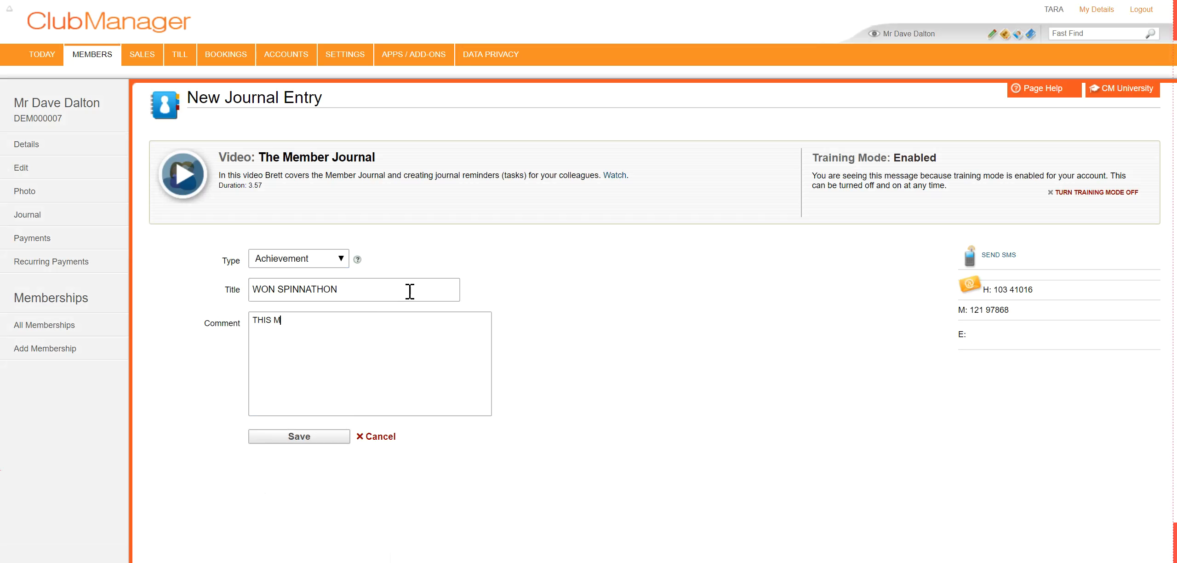
{"action": "type", "text": "EMBER WONT THE SPINNATHON"}
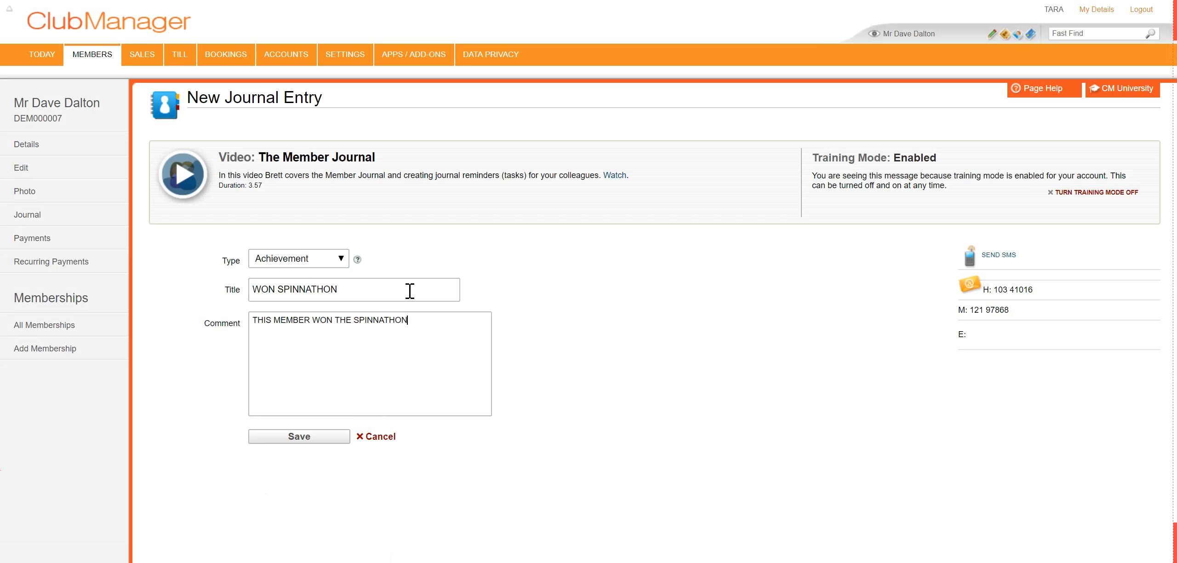
{"action": "type", "text": ", CONGRATULATIONS"}
{"action": "left_click", "coordinate": [328, 441]}
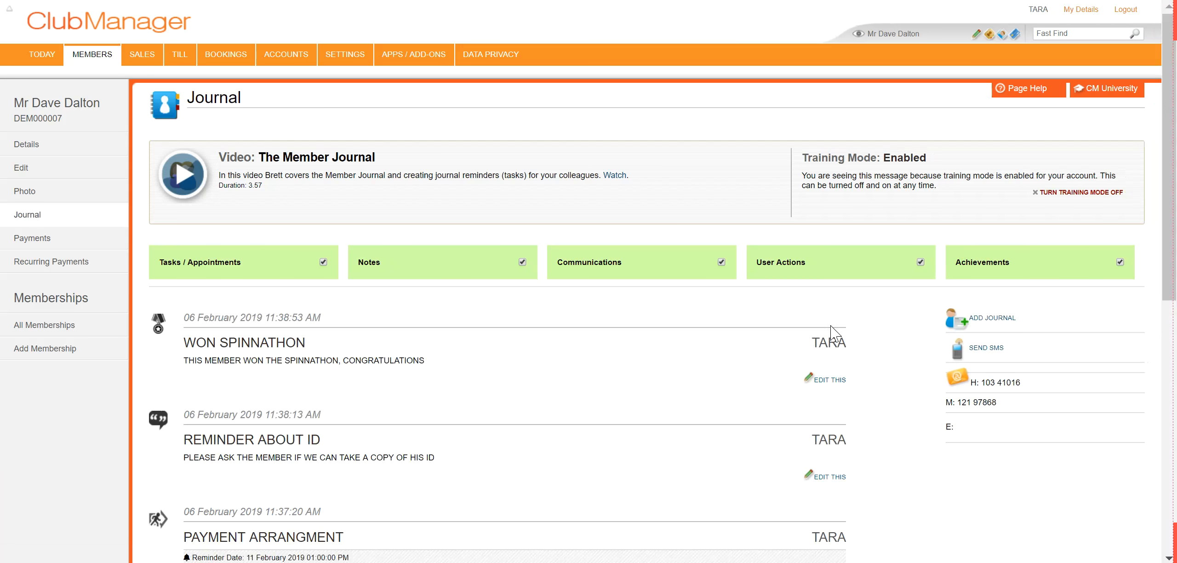
- Start another journal entry of type Note for the member and title it "COMPLIMENT"
{"action": "left_click", "coordinate": [992, 319]}
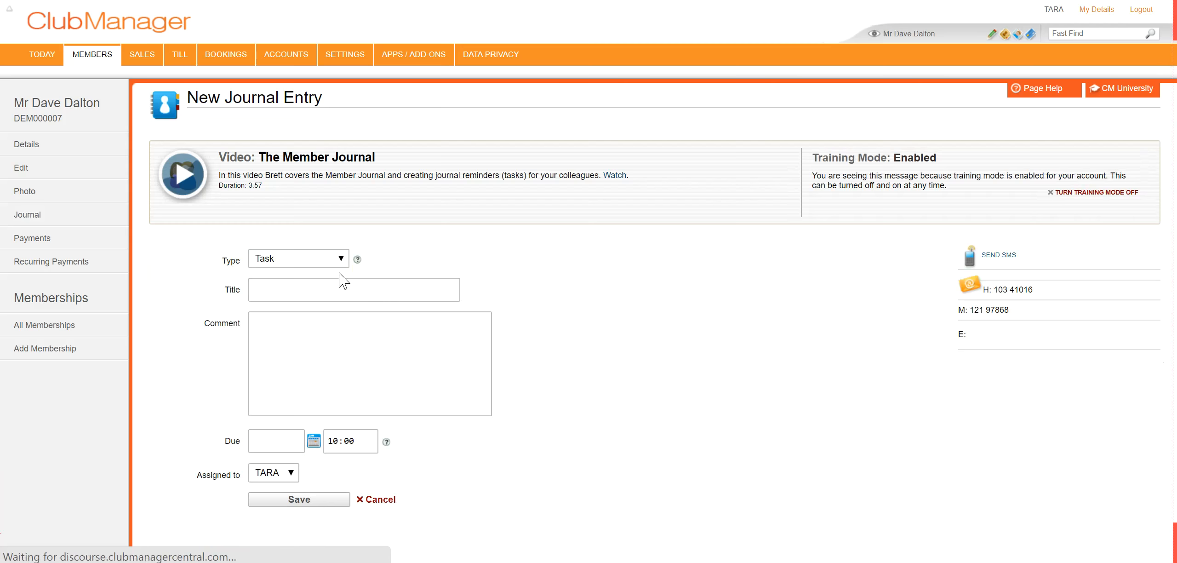
{"action": "left_click", "coordinate": [337, 266]}
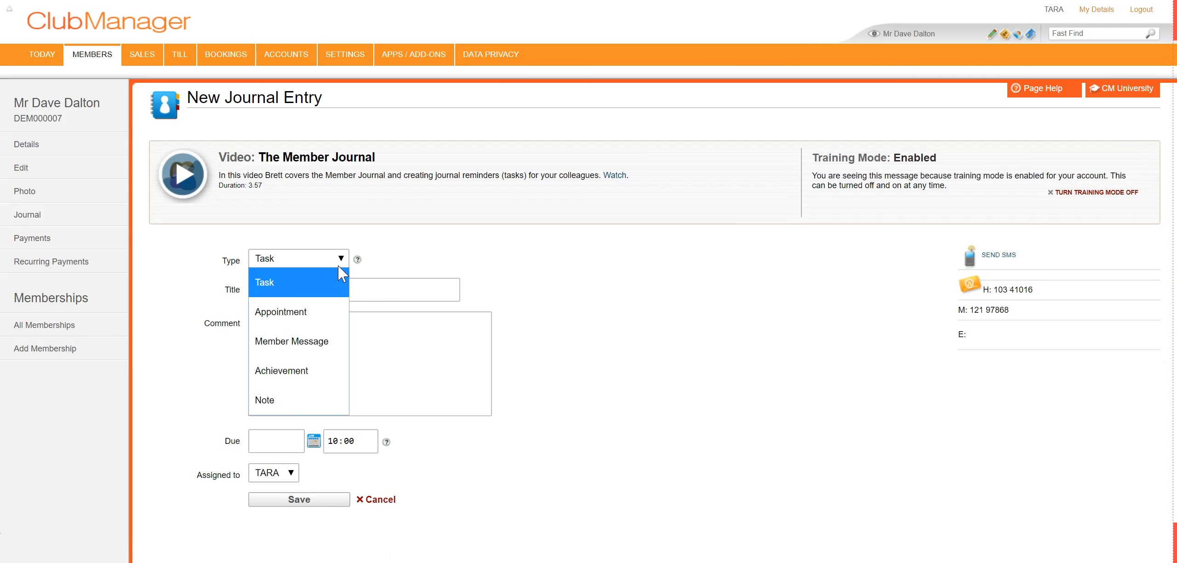
{"action": "left_click", "coordinate": [323, 396]}
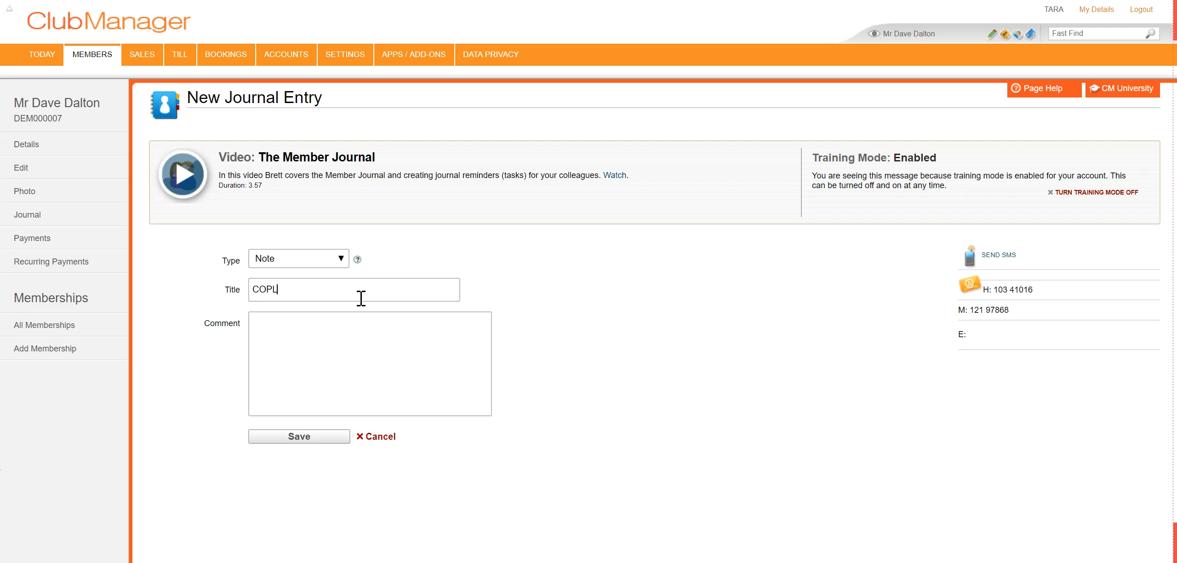
{"action": "type", "text": "PLOIMENT"}
{"action": "key", "text": "Tab"}
- Save the note with comment "THIS MEMBER CAME IN TO SAY HOW HAPPY HE WAS WITH THE SERVICE OF THE GYM AND THE PERSONAL TRAINERS"
{"action": "type", "text": "THIS MEMBER CAME IN TO SAY "}
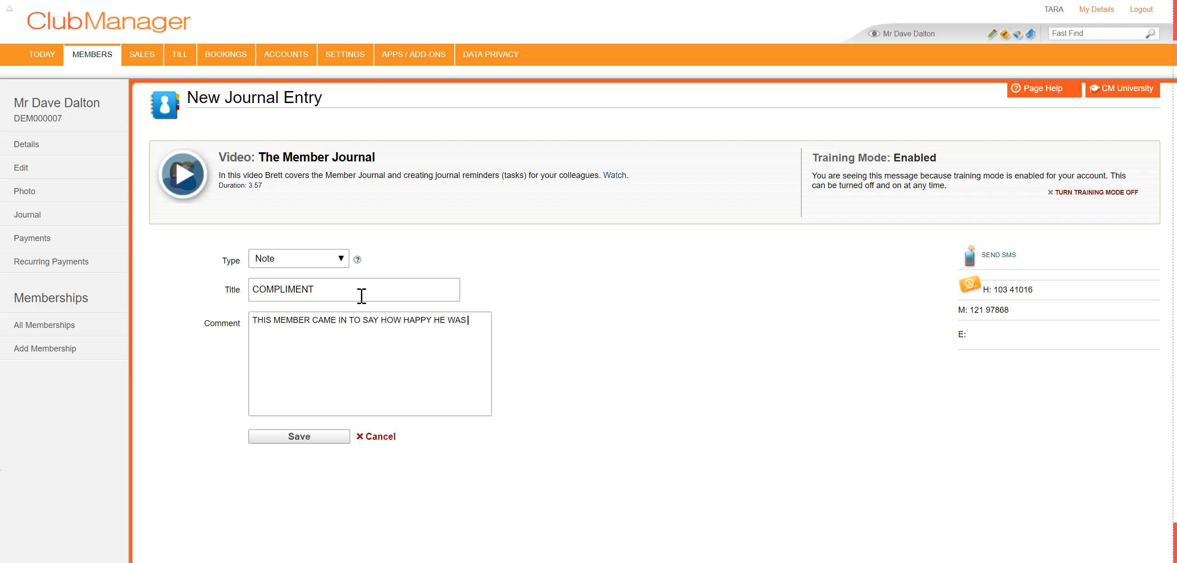
{"action": "type", "text": "HOW HAPPY HE WAS WITH THE"}
{"action": "type", "text": " SERVICE OF THE"}
{"action": "type", "text": " GYM AND"}
{"action": "type", "text": " THE PERSONA"}
{"action": "type", "text": "L TRAININ"}
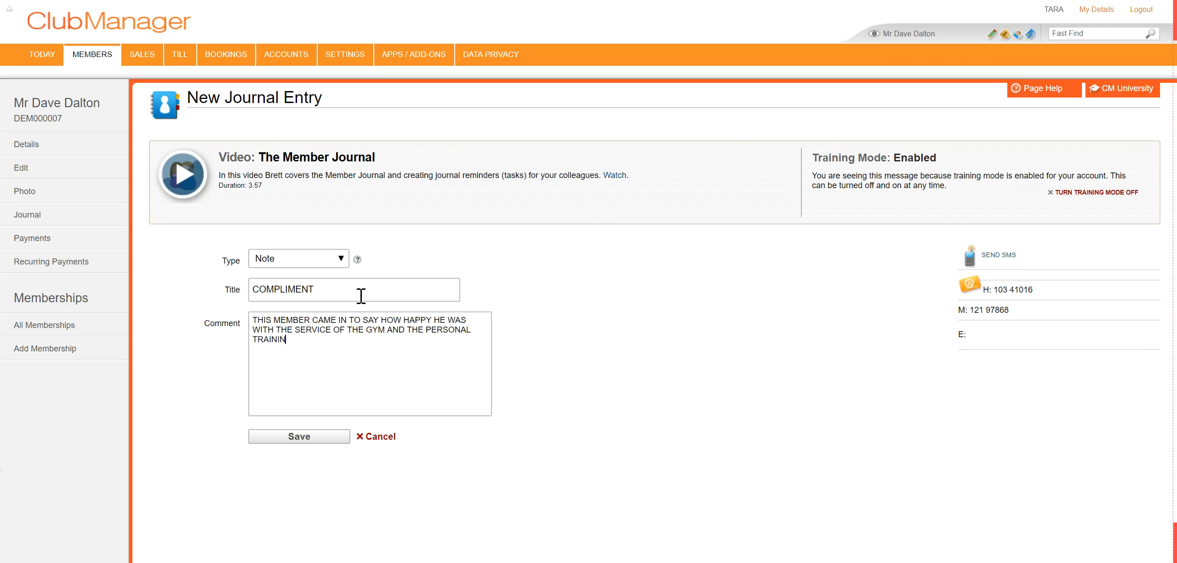
{"action": "left_click", "coordinate": [311, 442]}
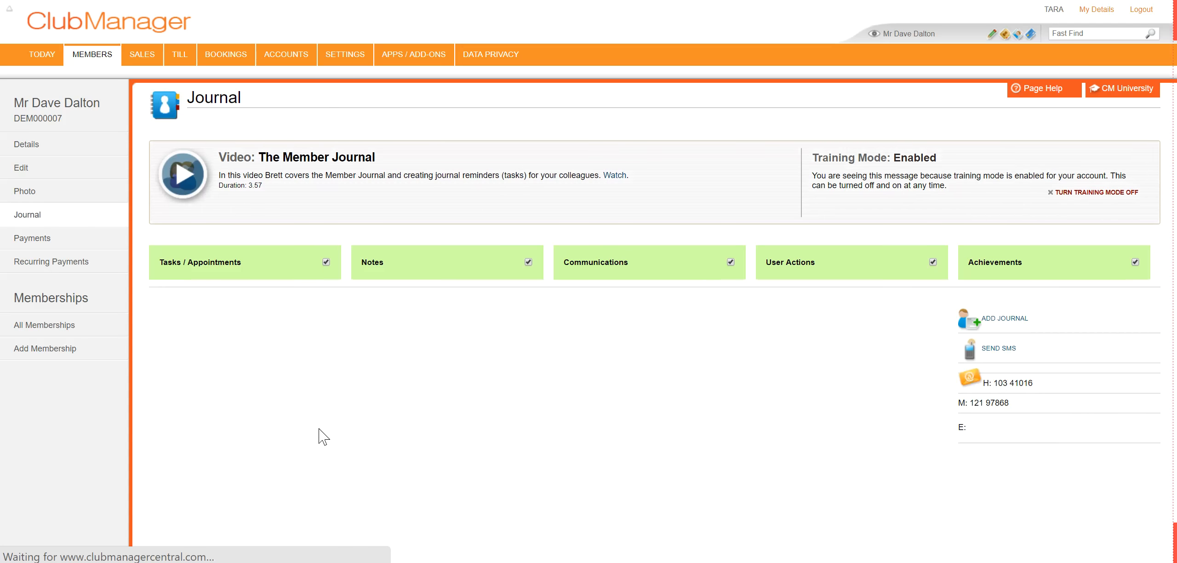
- Examine the member's journal, comparing the icons, titles and reminder dates of the new and older entries
{"action": "scroll", "coordinate": [211, 406], "scroll_direction": "down", "scroll_amount": 2}
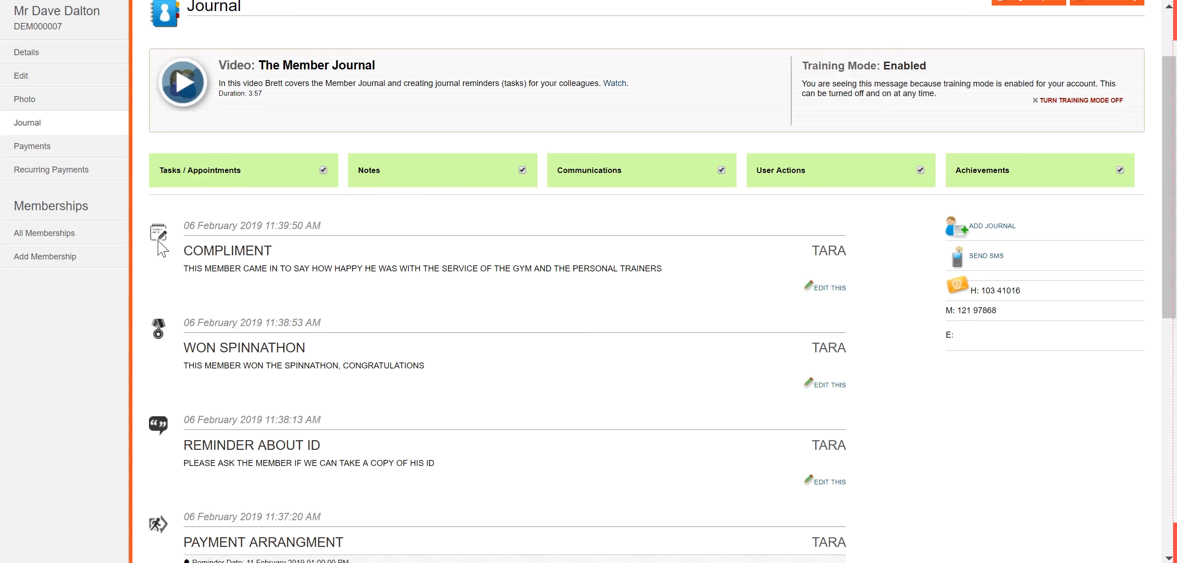
{"action": "scroll", "coordinate": [518, 357], "scroll_direction": "down", "scroll_amount": 10}
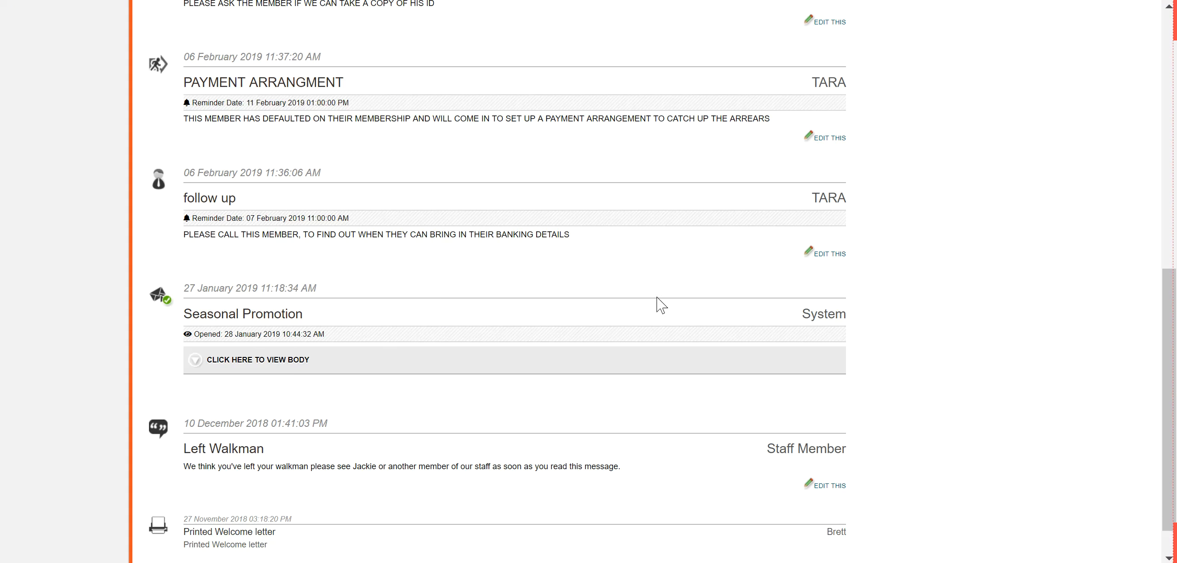
{"action": "scroll", "coordinate": [394, 253], "scroll_direction": "up", "scroll_amount": 2}
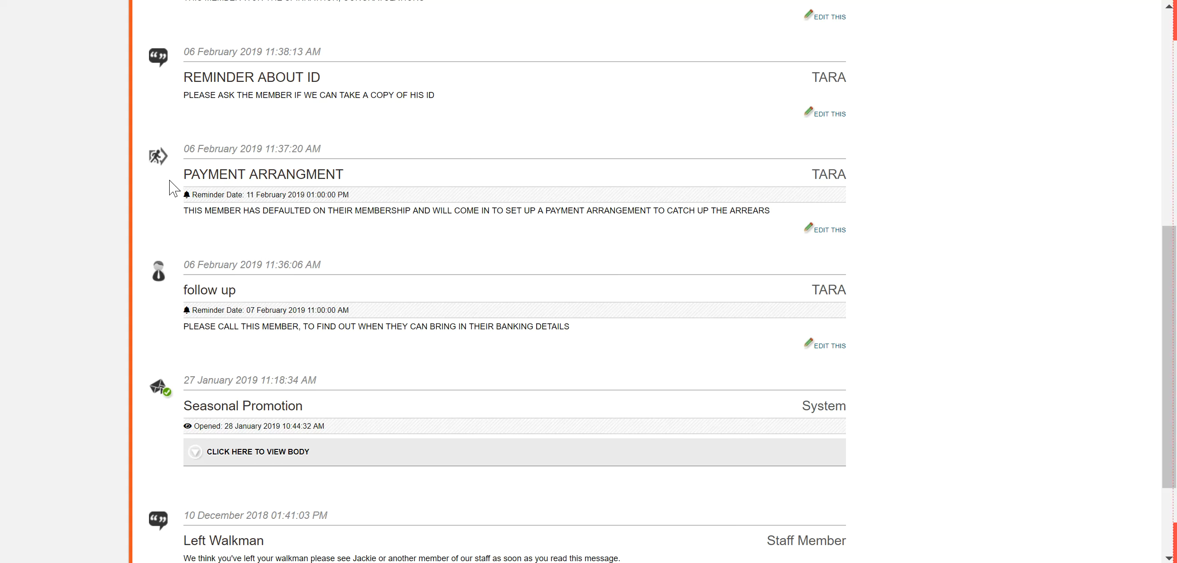
{"action": "scroll", "coordinate": [288, 194], "scroll_direction": "up", "scroll_amount": 2}
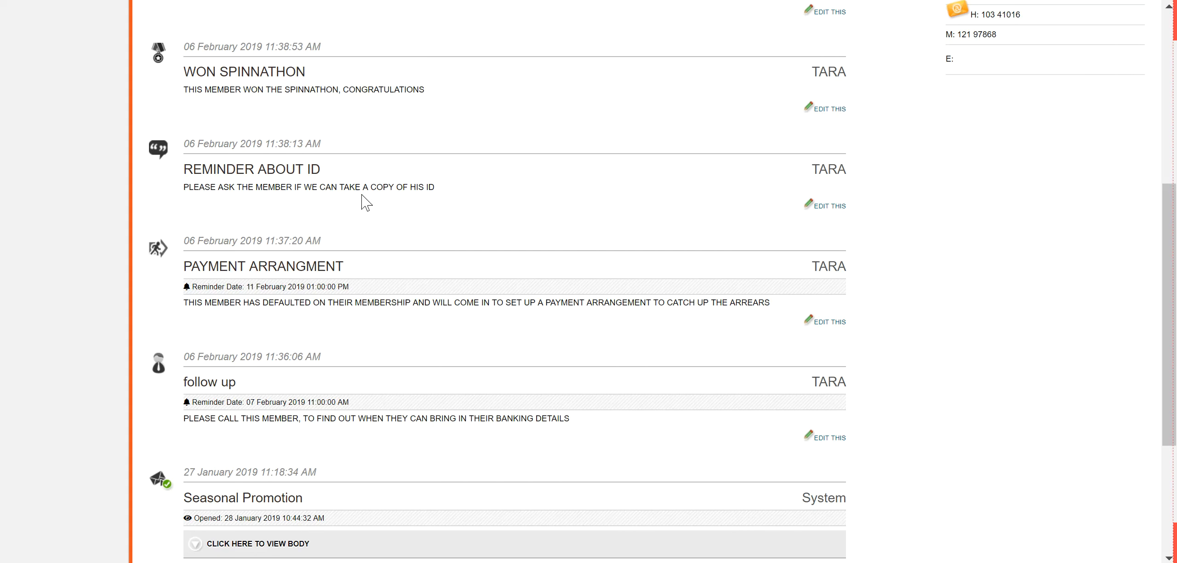
{"action": "scroll", "coordinate": [285, 197], "scroll_direction": "up", "scroll_amount": 2}
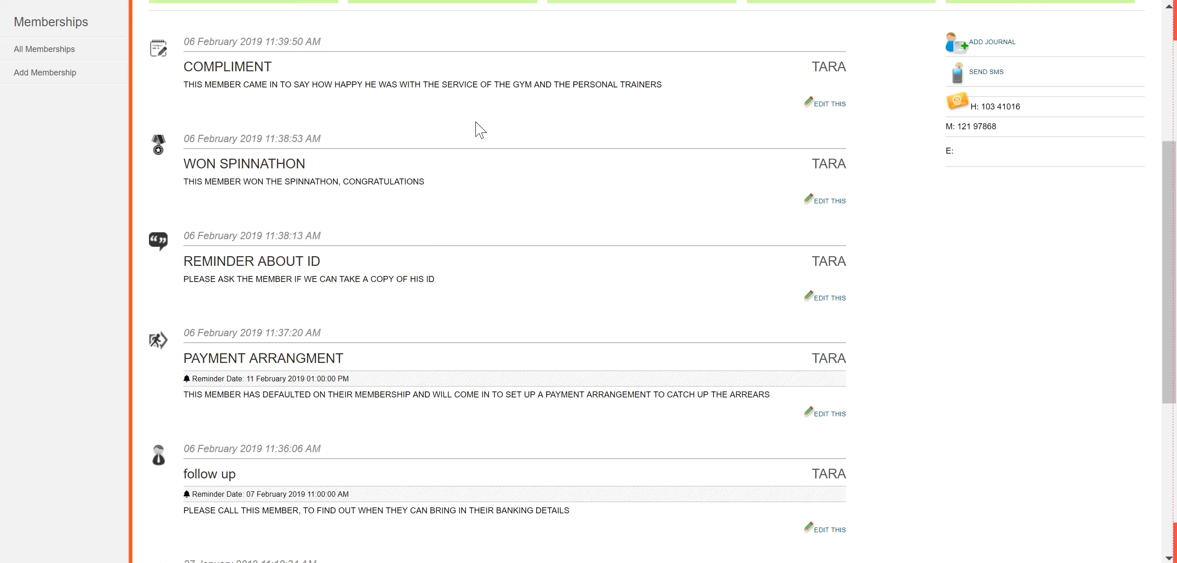
{"action": "scroll", "coordinate": [475, 122], "scroll_direction": "up", "scroll_amount": 4}
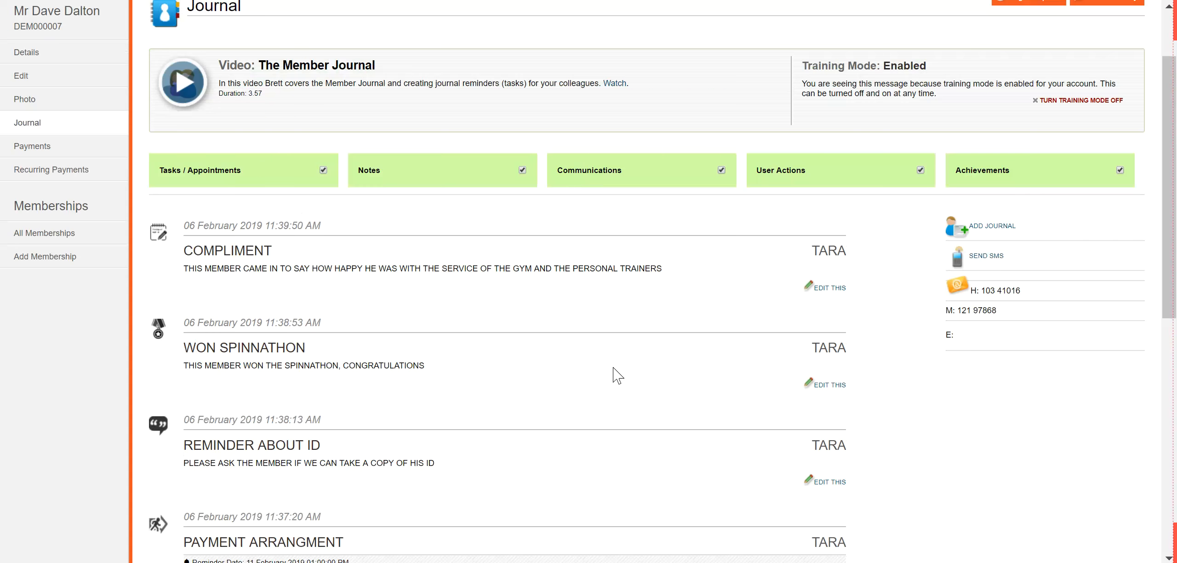
{"action": "scroll", "coordinate": [618, 376], "scroll_direction": "up", "scroll_amount": 2}
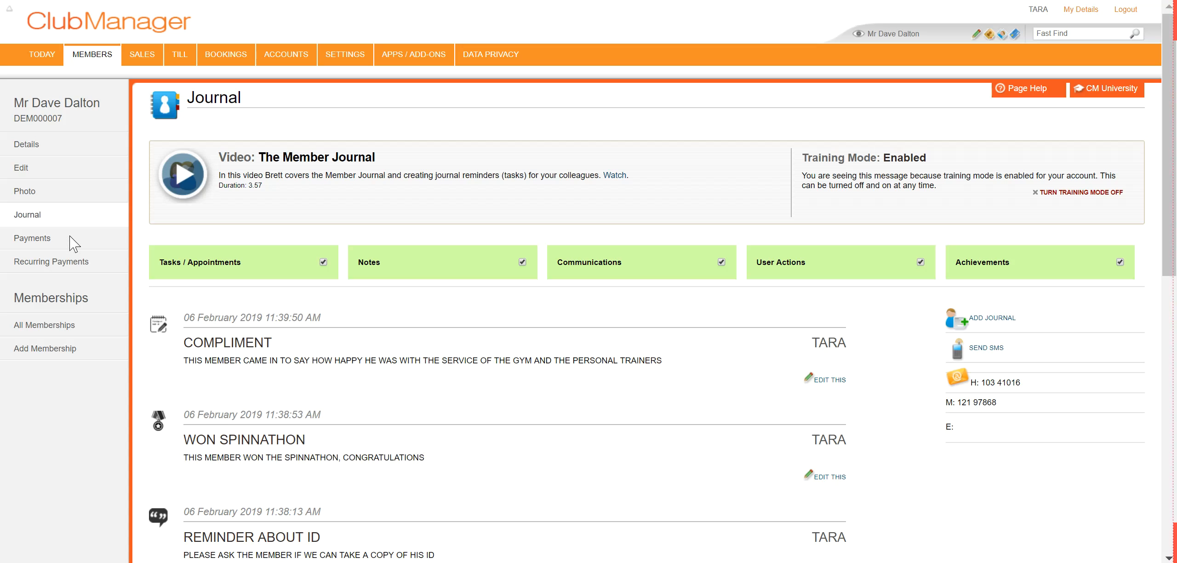
- Open the member of the incomplete follow-up in today's task list and view that member's journal
{"action": "left_click", "coordinate": [51, 57]}
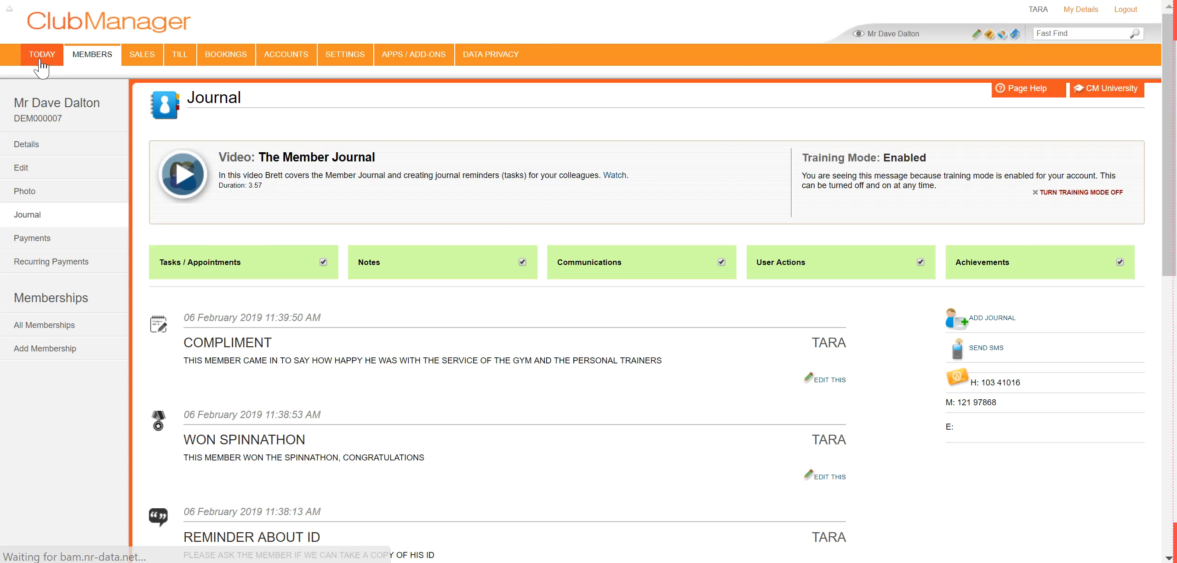
{"action": "left_click", "coordinate": [41, 64]}
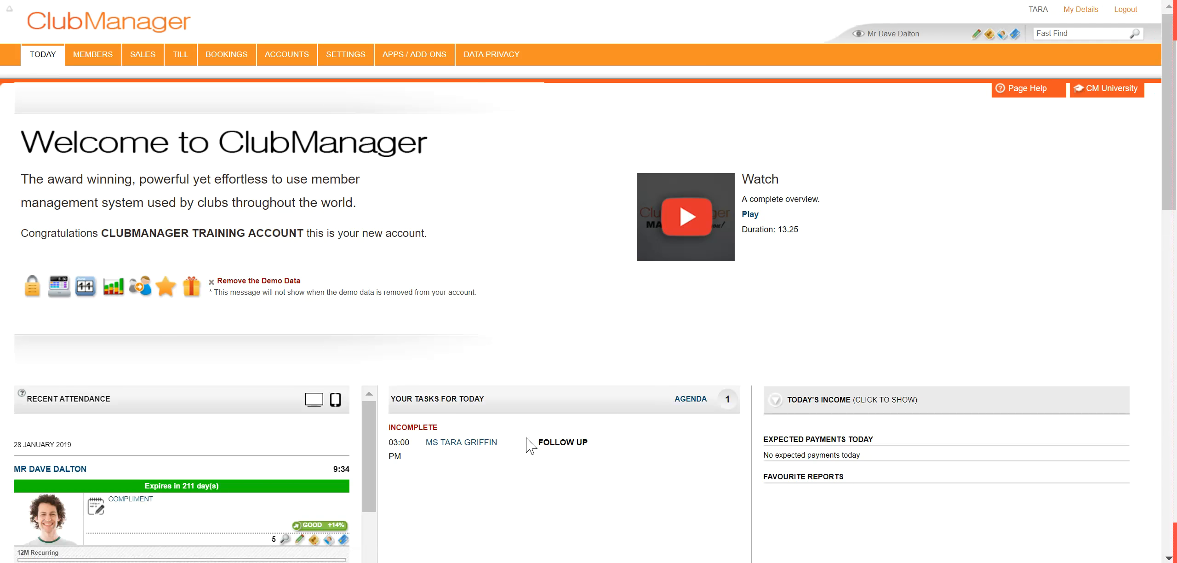
{"action": "scroll", "coordinate": [612, 475], "scroll_direction": "down", "scroll_amount": 2}
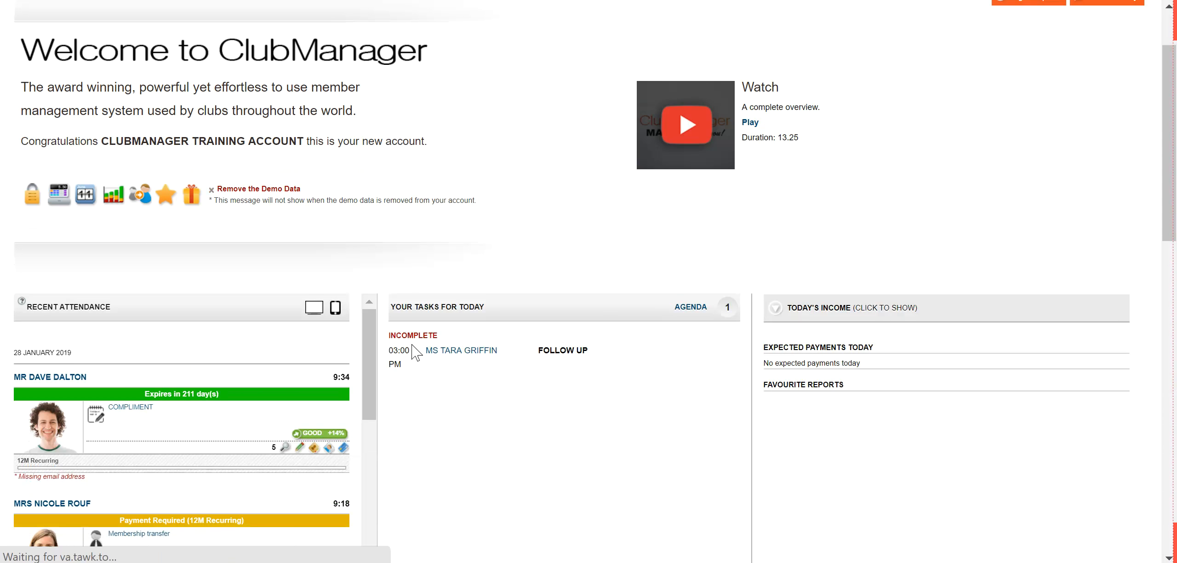
{"action": "left_click", "coordinate": [471, 354]}
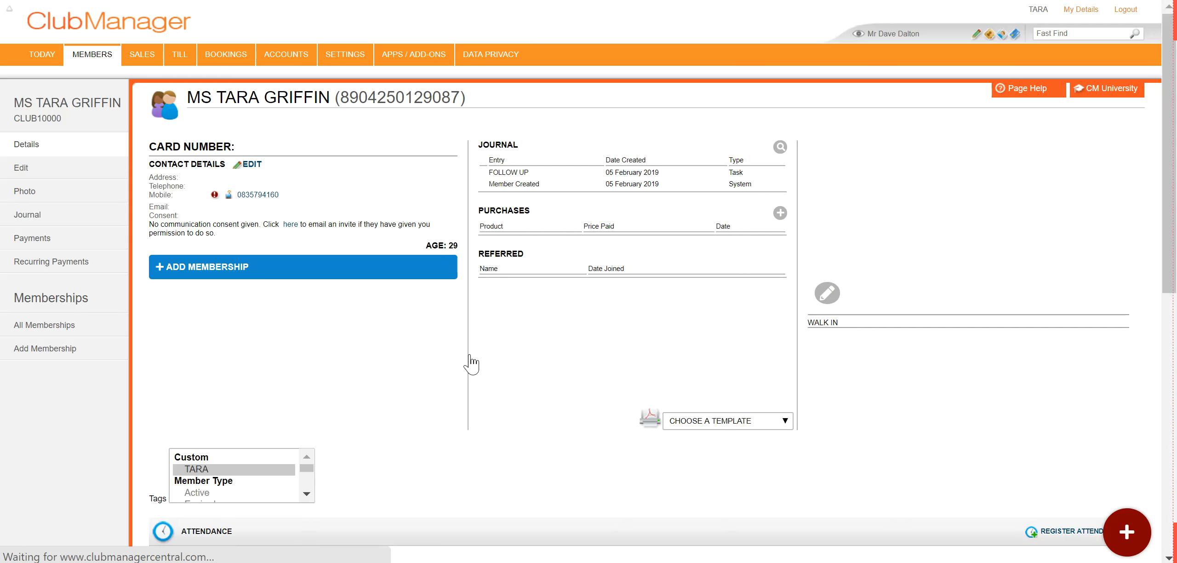
{"action": "left_click", "coordinate": [780, 148]}
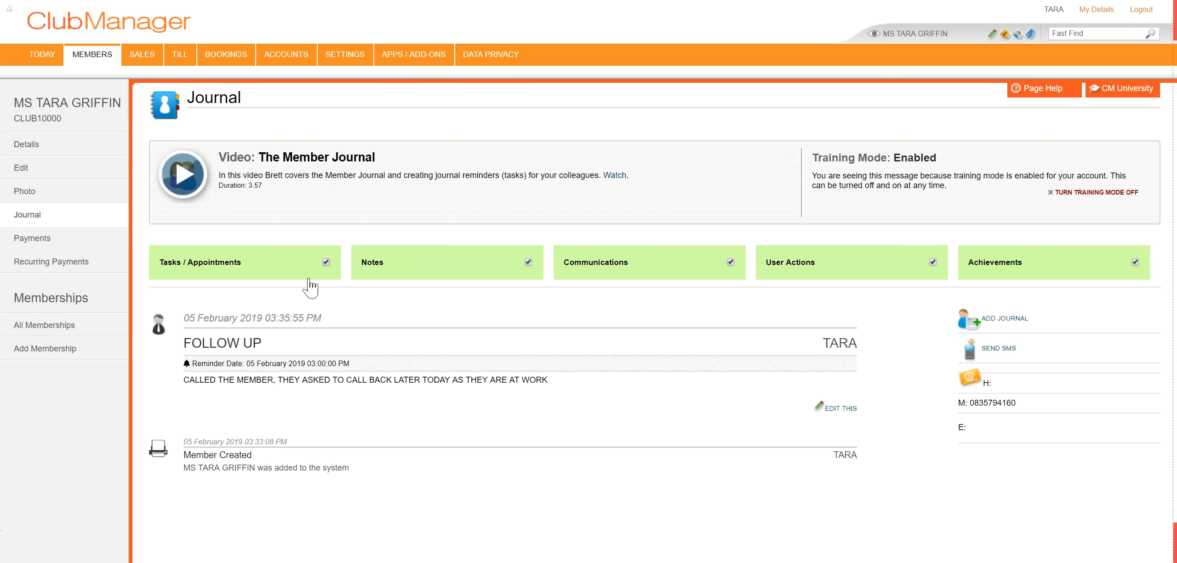
- Filter the sales agenda to the listed staff member's tasks and view the details of the incomplete follow-up task
{"action": "mouse_move", "coordinate": [146, 57]}
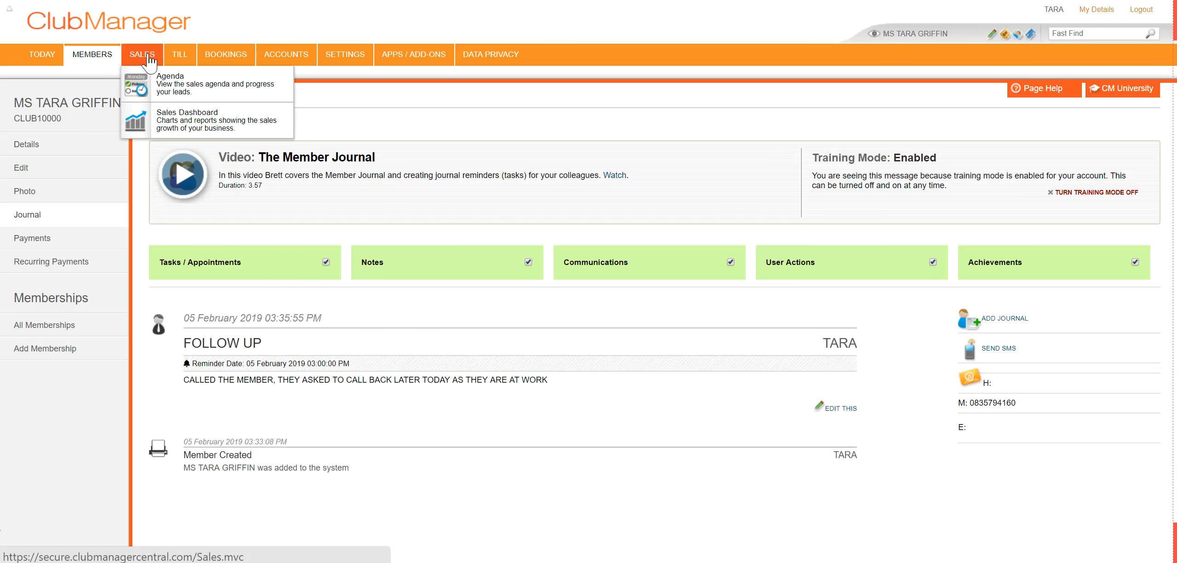
{"action": "left_click", "coordinate": [235, 95]}
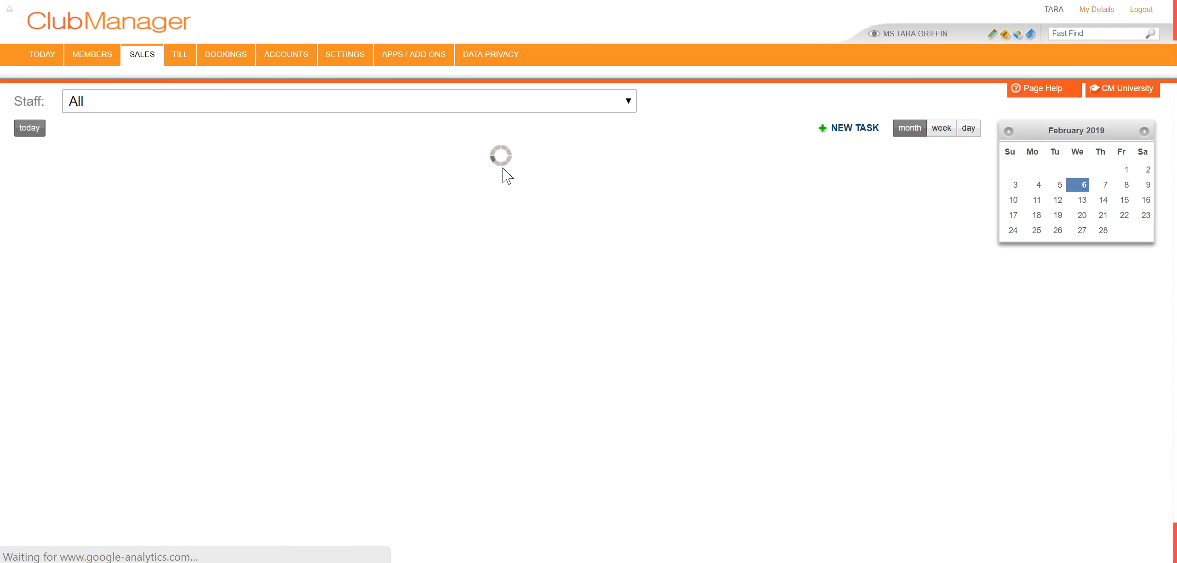
{"action": "left_click", "coordinate": [579, 105]}
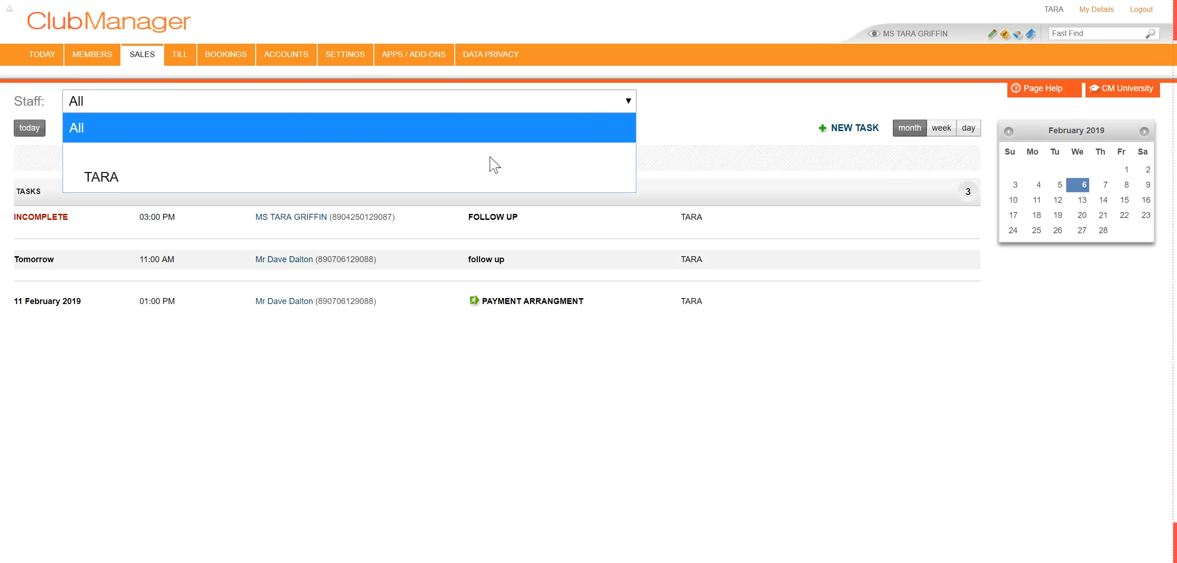
{"action": "left_click", "coordinate": [492, 175]}
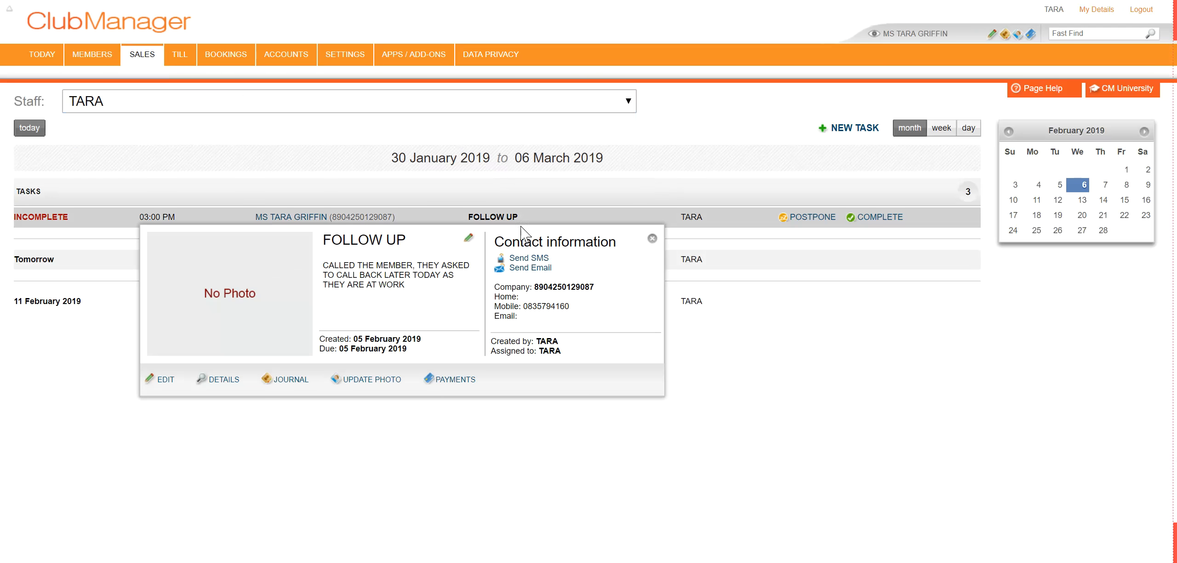
{"action": "mouse_move", "coordinate": [533, 227]}
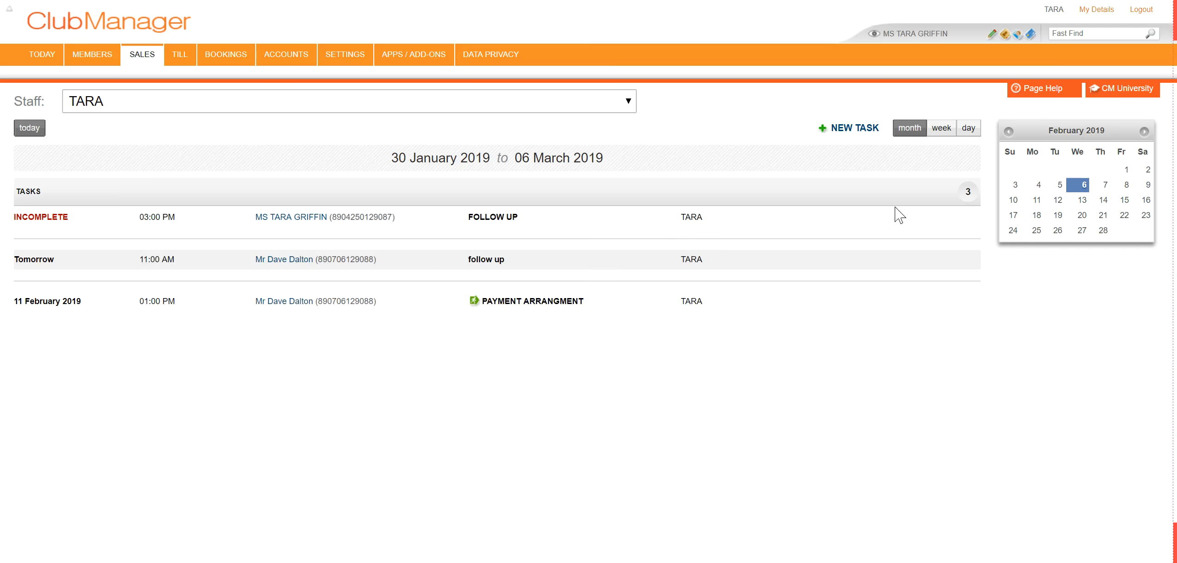
- Start completing the incomplete follow-up task, choosing New Task as the following action and Appointment as its type
{"action": "left_click", "coordinate": [884, 217]}
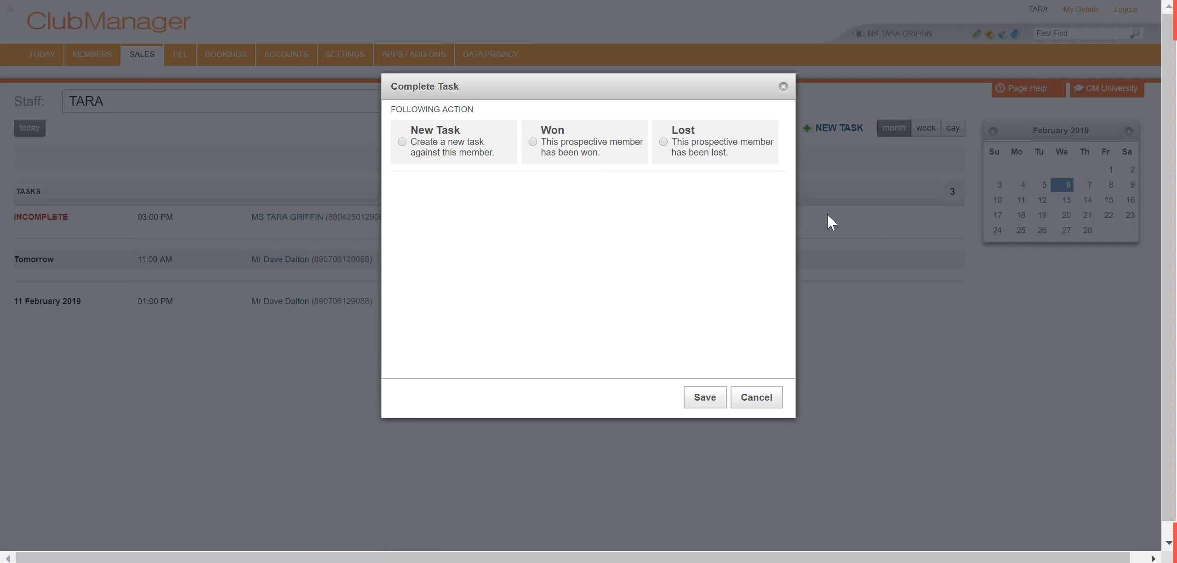
{"action": "left_click", "coordinate": [450, 155]}
{"action": "left_click", "coordinate": [528, 192]}
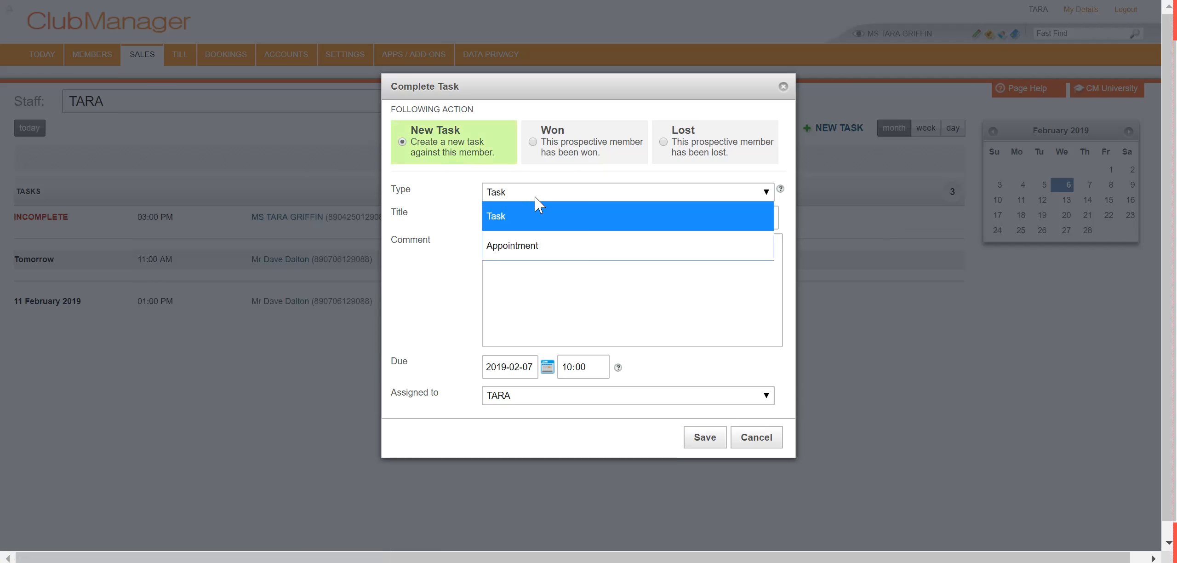
{"action": "left_click", "coordinate": [545, 244]}
- Title the appointment SALES APP and add the comment THIS MEMBER IS COMING IN TO VIEW THE GYM AND TAKE OUT A NEW MEMBERSHP
{"action": "left_click", "coordinate": [556, 221]}
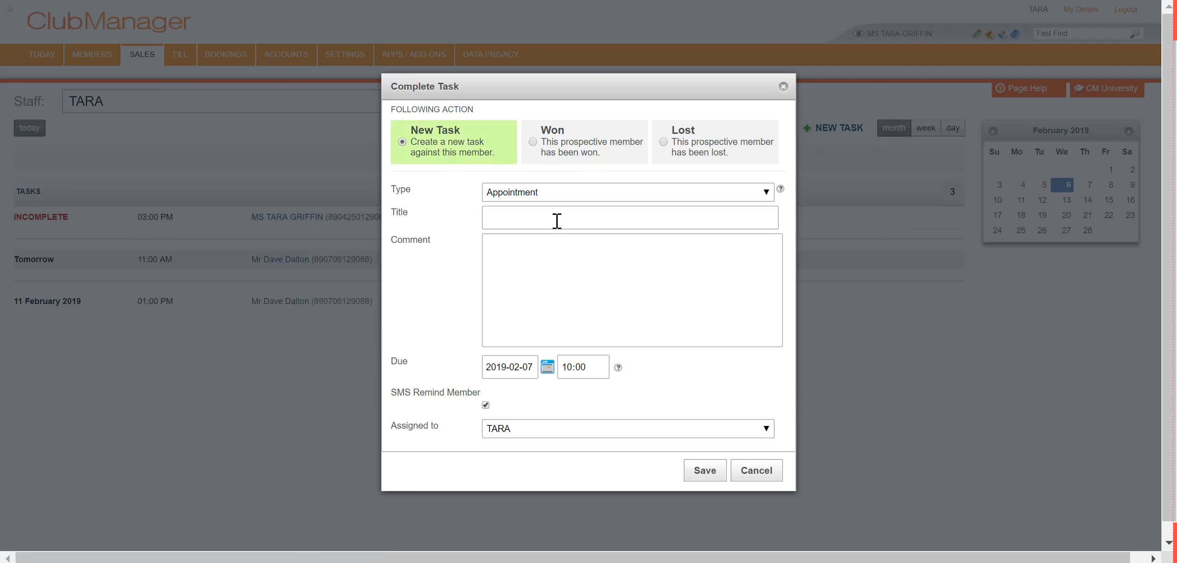
{"action": "type", "text": "SALES APP"}
{"action": "type", "text": "S MEMBER IS COM"}
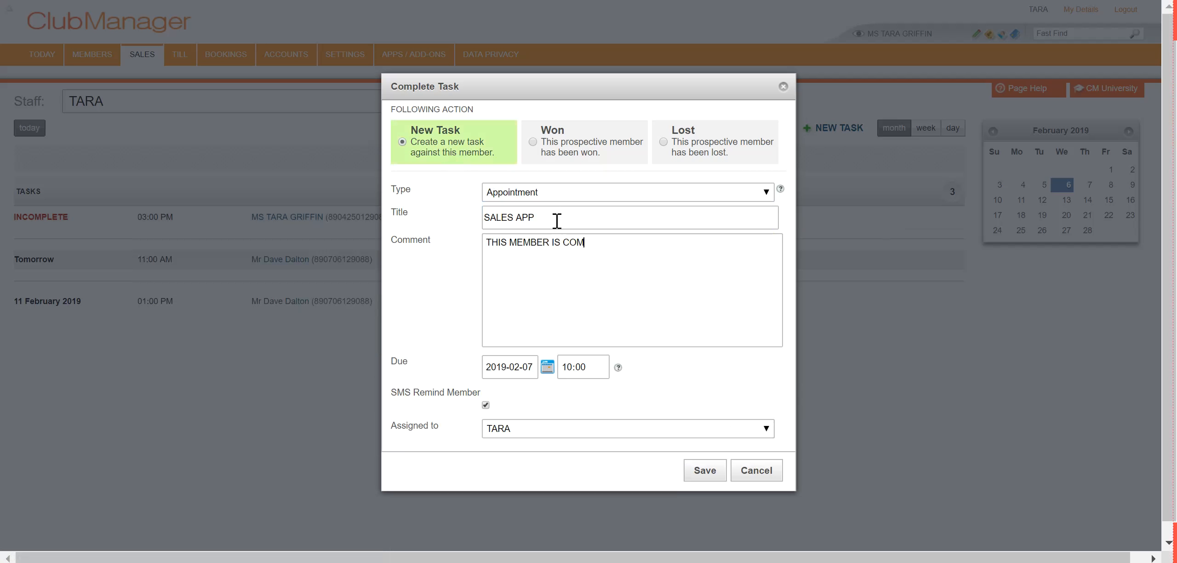
{"action": "type", "text": "ING IN TO VIEW THE GYM AND T"}
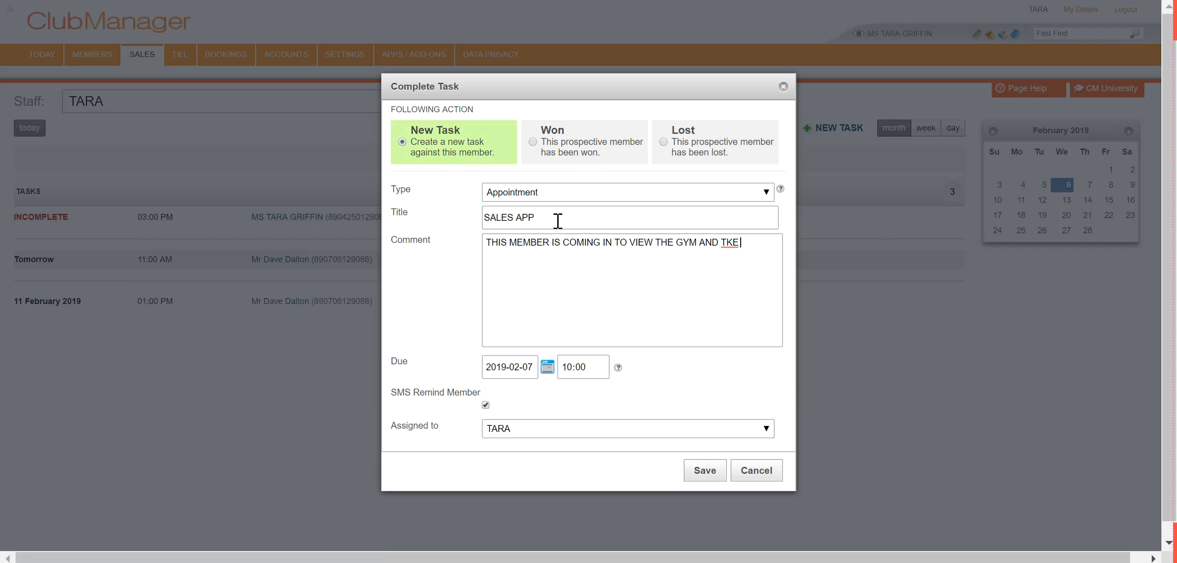
{"action": "type", "text": "AKE OUT A NEW MEMBERSHP"}
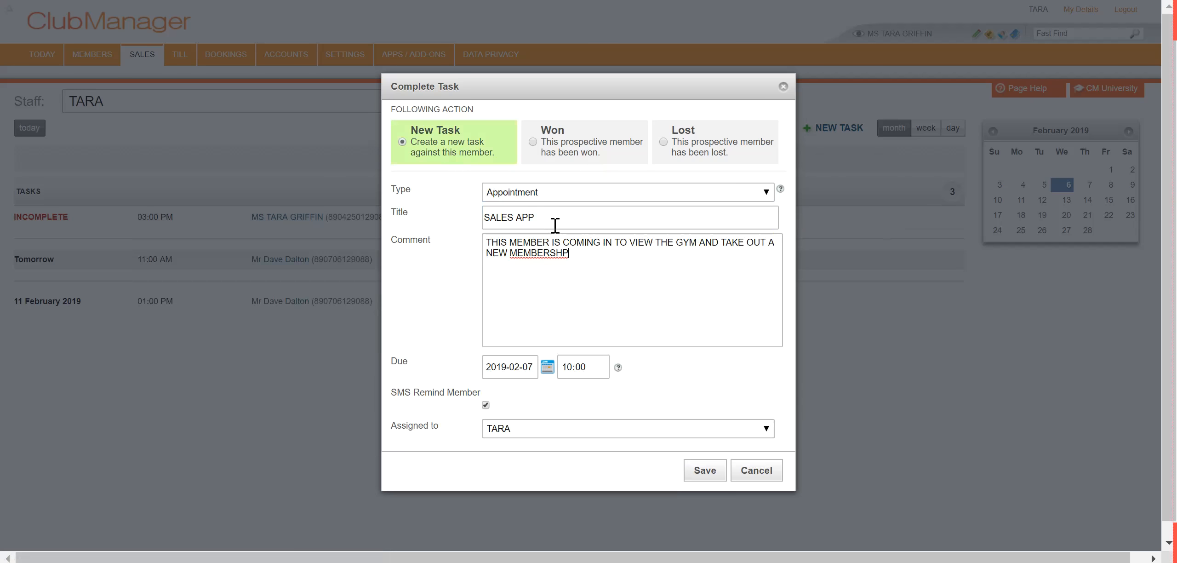
- Set the appointment's due date to 2019-02-11 at 09:00 and save it, keeping the member's SMS reminder on
{"action": "left_click", "coordinate": [547, 367]}
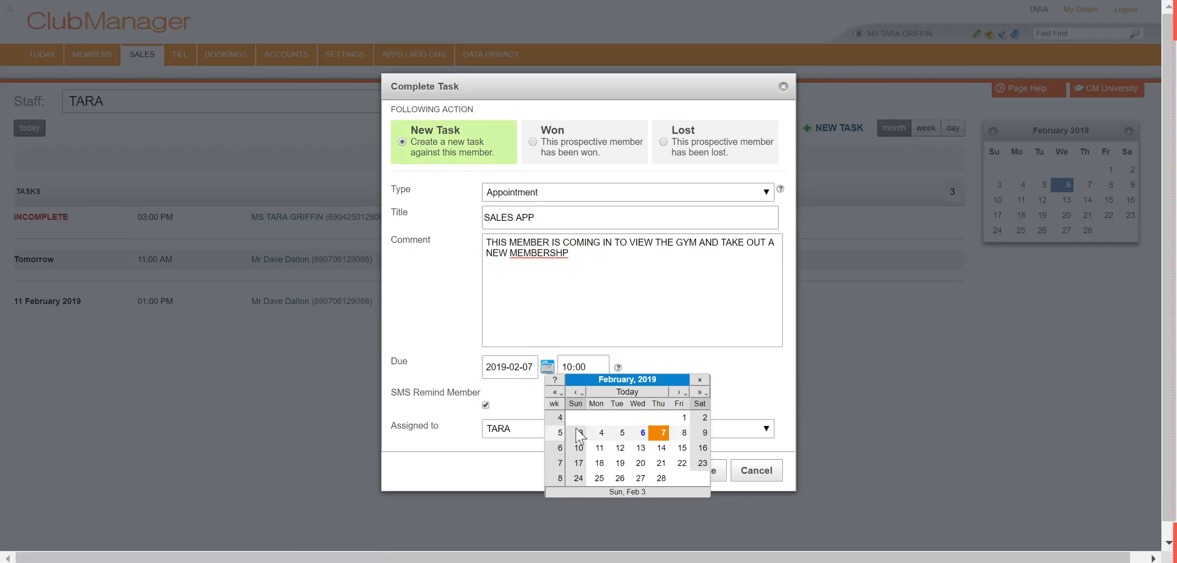
{"action": "left_click", "coordinate": [598, 451]}
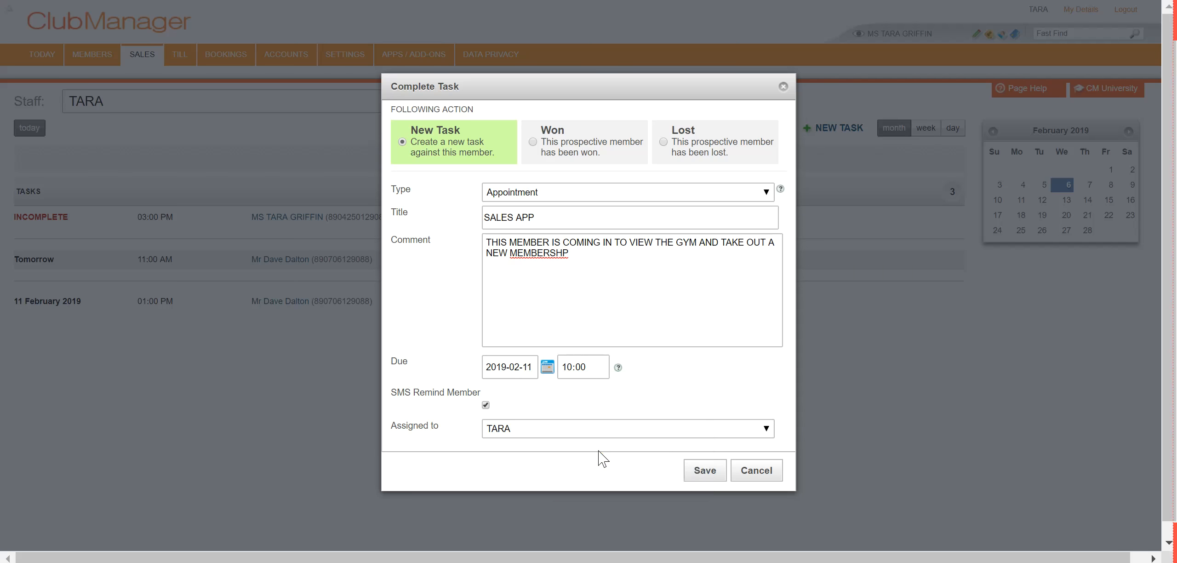
{"action": "left_click", "coordinate": [580, 367]}
{"action": "left_click", "coordinate": [600, 369]}
{"action": "left_click", "coordinate": [567, 367]}
{"action": "left_click", "coordinate": [601, 369]}
{"action": "left_click", "coordinate": [581, 366]}
{"action": "left_click", "coordinate": [601, 362]}
{"action": "left_click", "coordinate": [627, 413]}
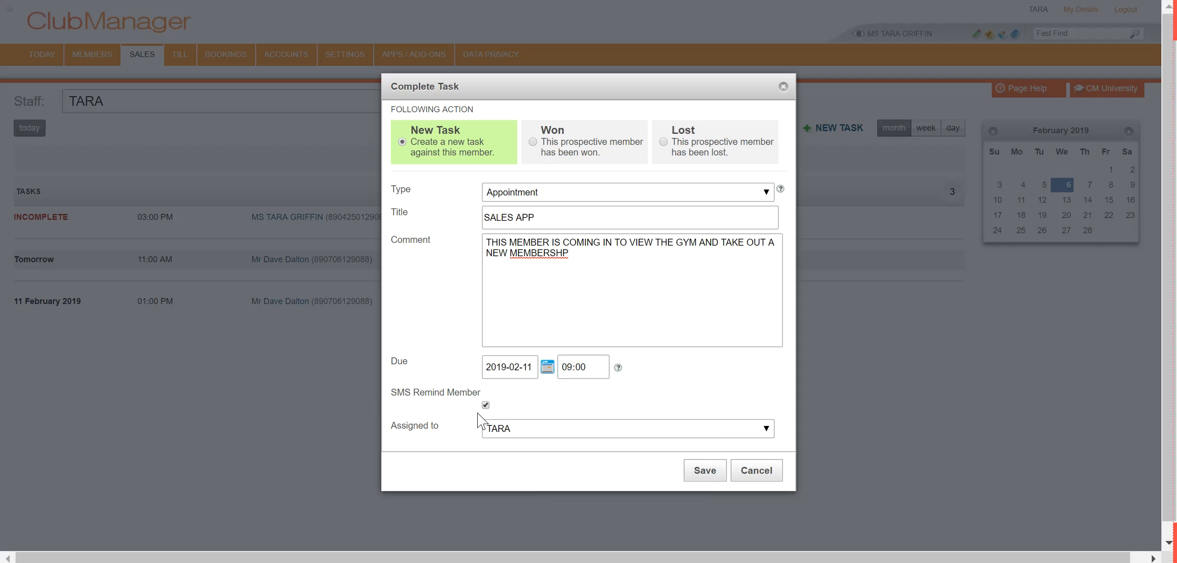
{"action": "left_click", "coordinate": [704, 470]}
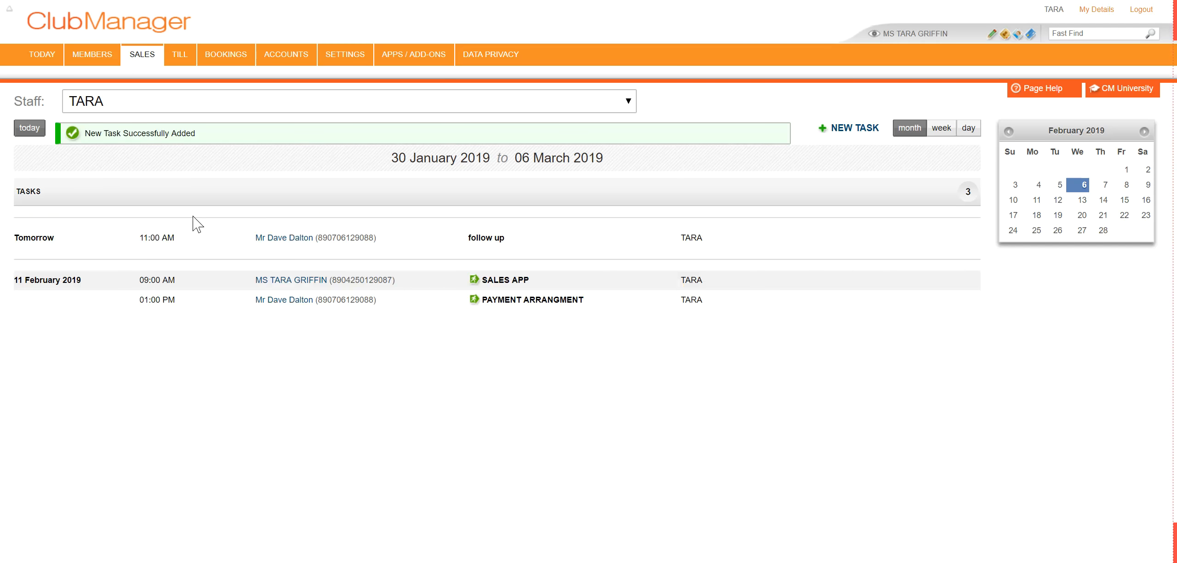
- View the details of the SALES APP appointment in the sales agenda and close them
{"action": "left_click", "coordinate": [198, 279]}
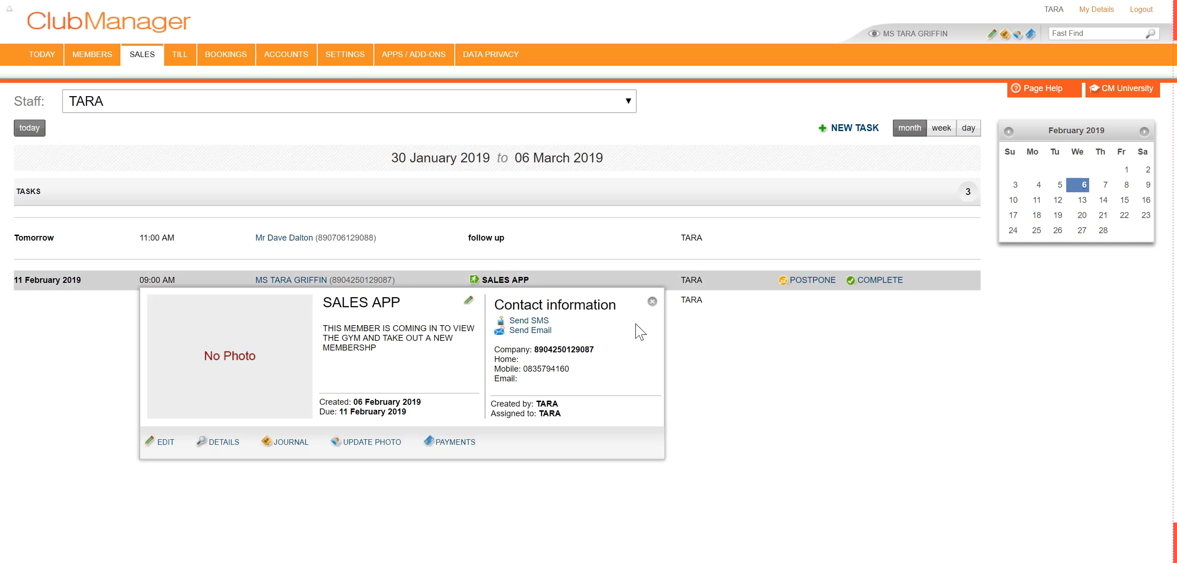
{"action": "left_click", "coordinate": [815, 355]}
- Complete tomorrow's follow up task with no further action required and save it
{"action": "left_click", "coordinate": [511, 243]}
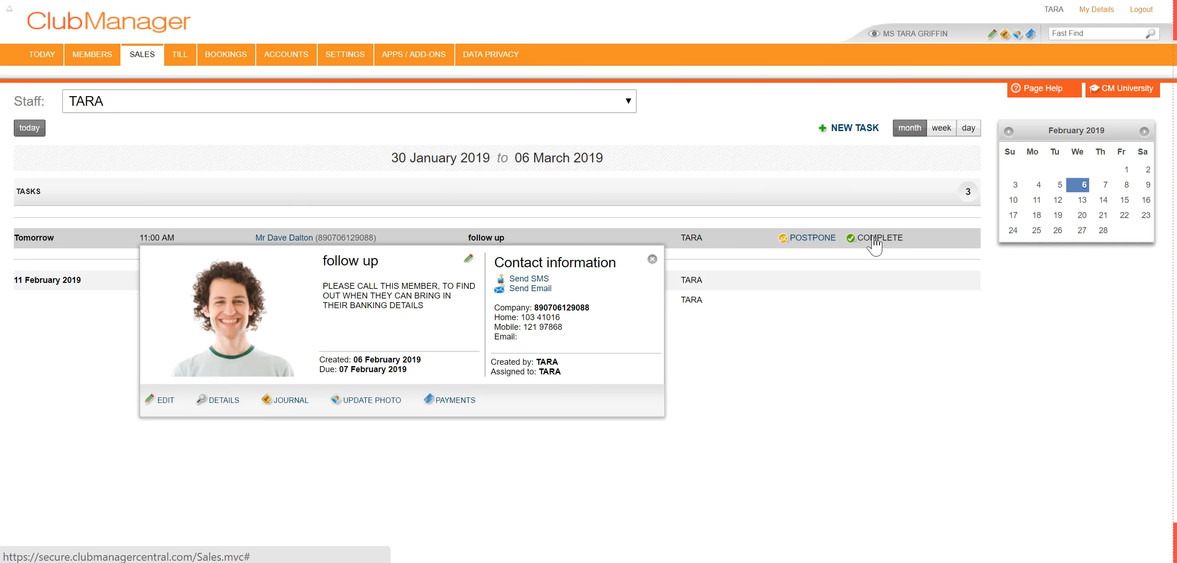
{"action": "left_click", "coordinate": [873, 239]}
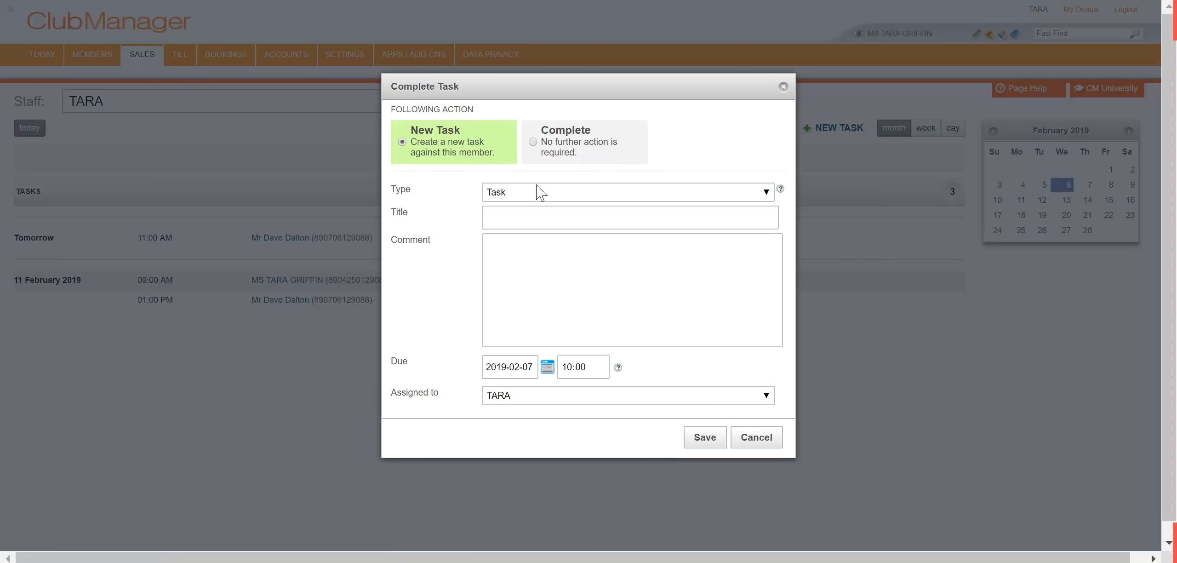
{"action": "left_click", "coordinate": [559, 147]}
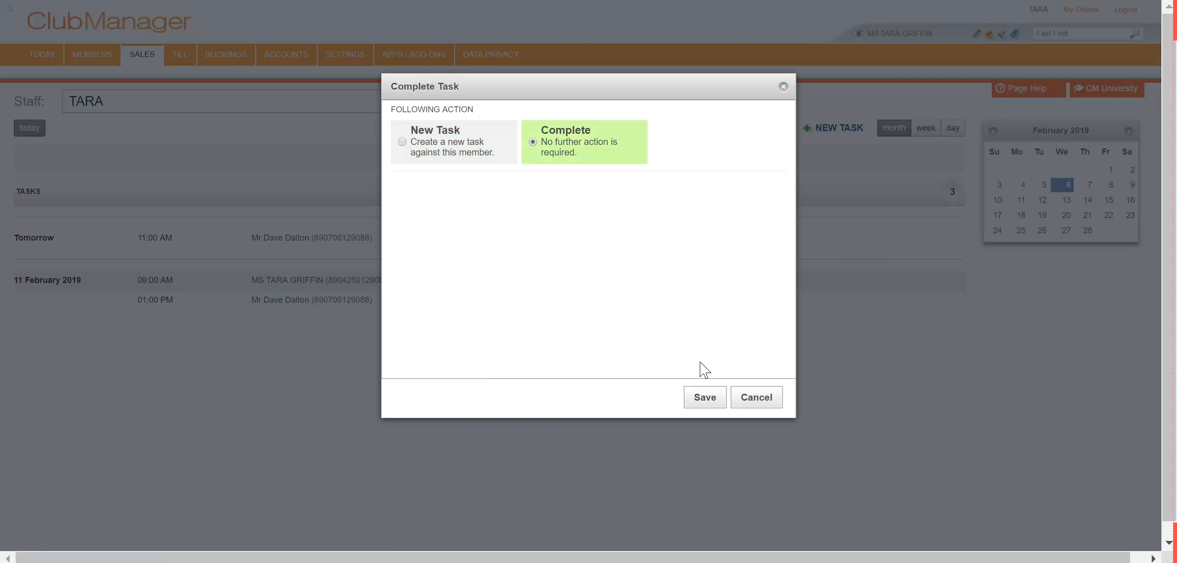
{"action": "left_click", "coordinate": [707, 398]}
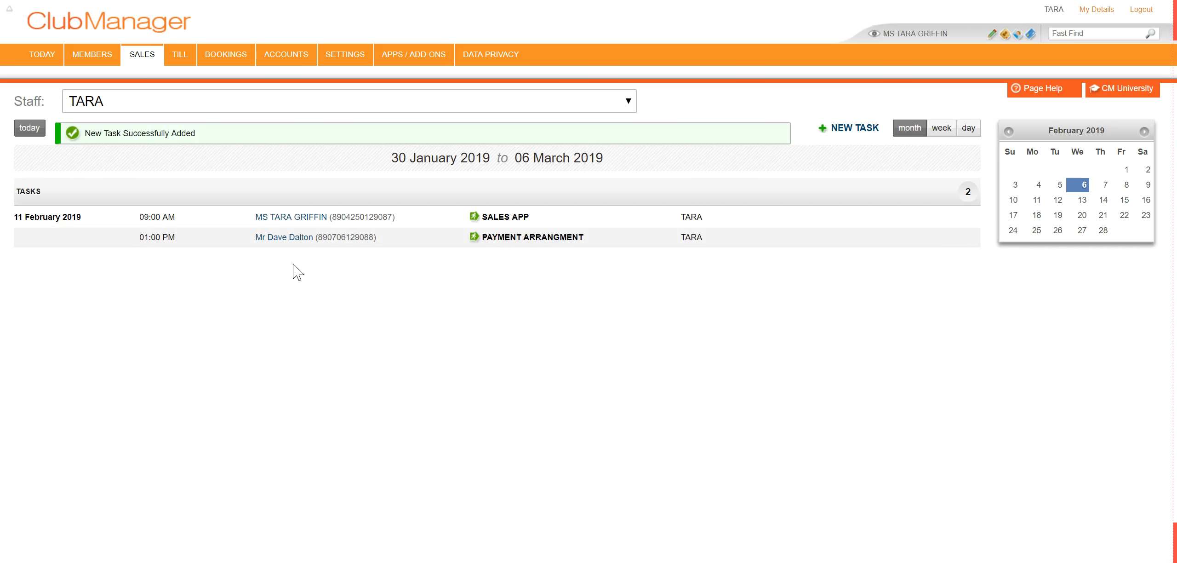
- Postpone the PAYMENT ARRANGMENT appointment to 2019-02-12 at 01:00 PM with the reason WORK COMMITMENTS
{"action": "left_click", "coordinate": [367, 217]}
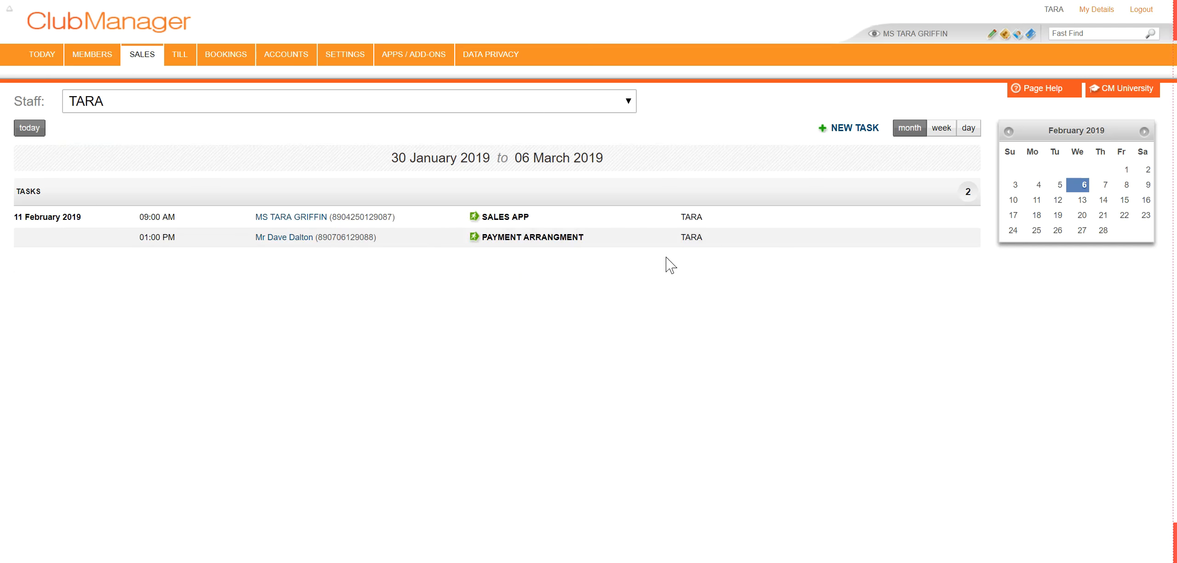
{"action": "mouse_move", "coordinate": [735, 245]}
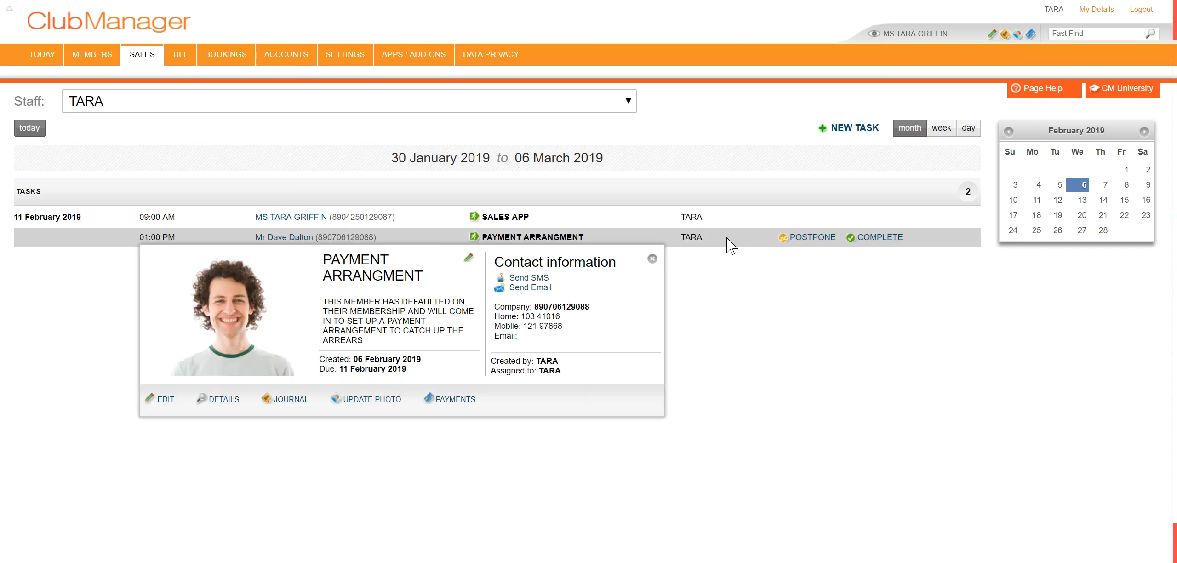
{"action": "left_click", "coordinate": [800, 240]}
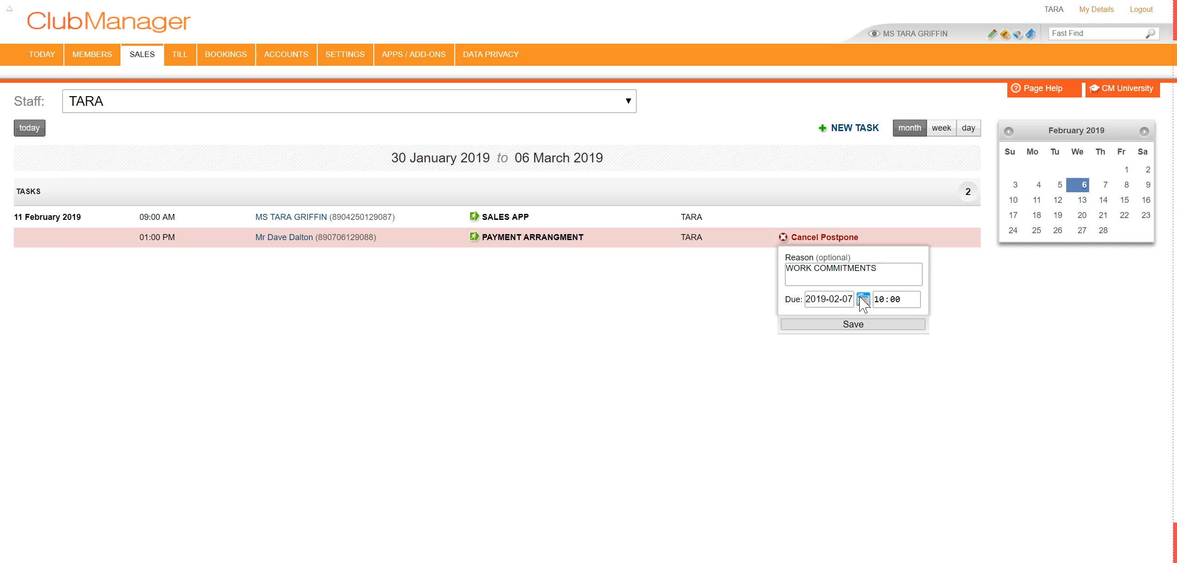
{"action": "left_click", "coordinate": [863, 307]}
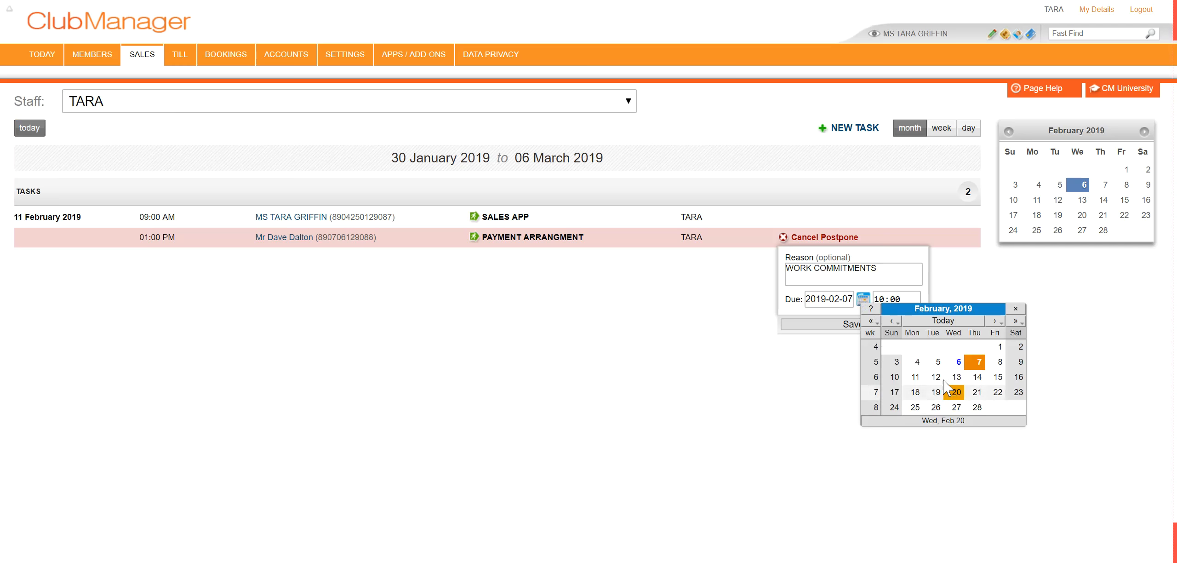
{"action": "left_click", "coordinate": [922, 379]}
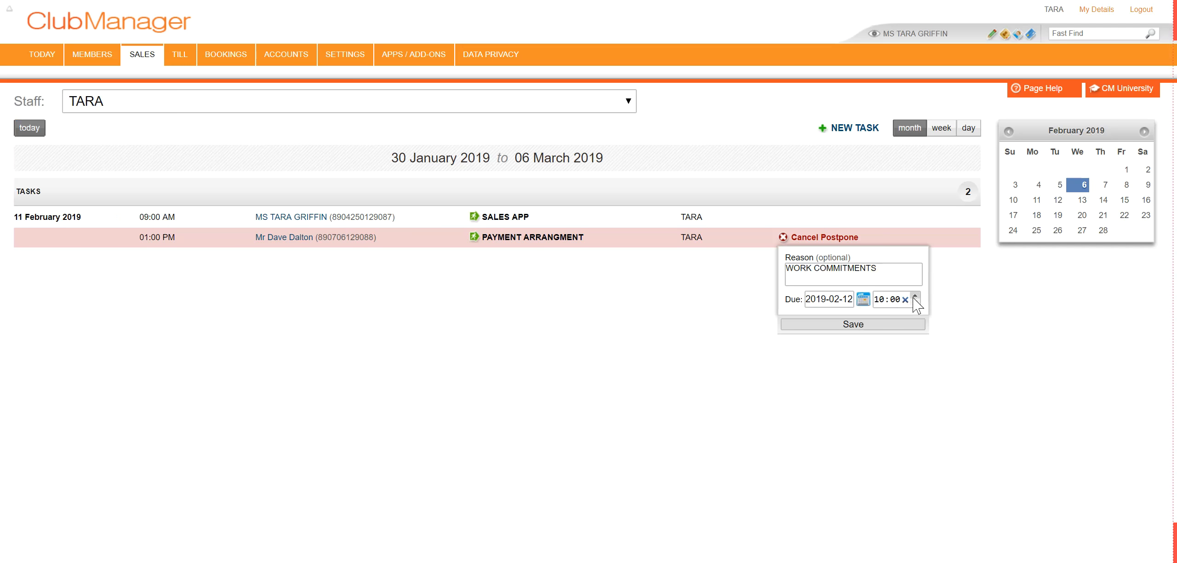
{"action": "left_click", "coordinate": [883, 301]}
{"action": "left_click", "coordinate": [857, 325]}
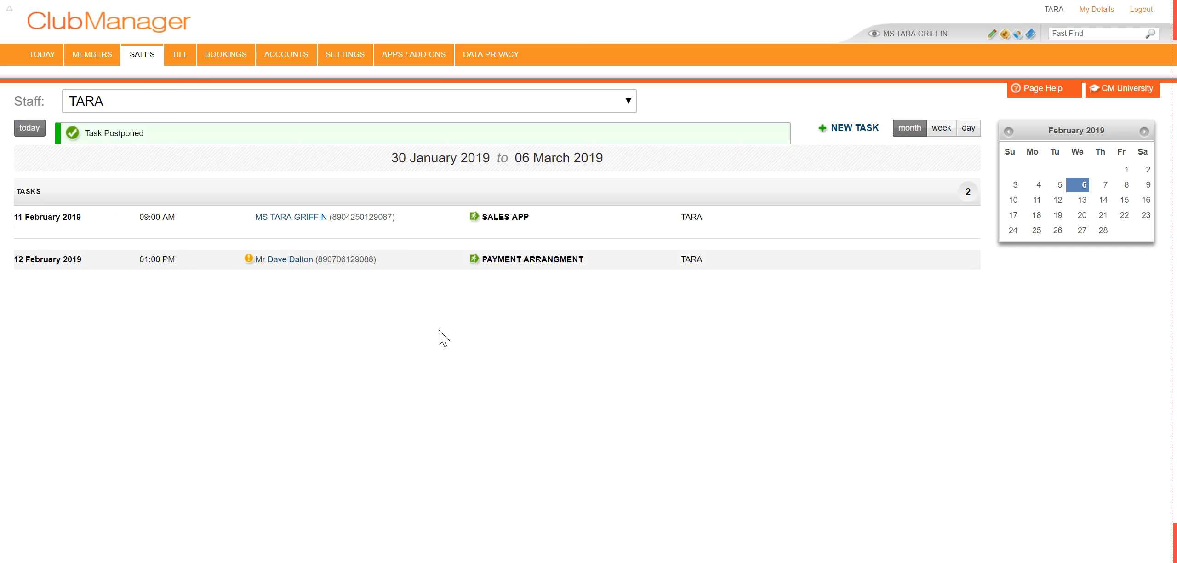
- View the postponed PAYMENT ARRANGMENT task's details and open the full journal of its member
{"action": "mouse_move", "coordinate": [255, 261]}
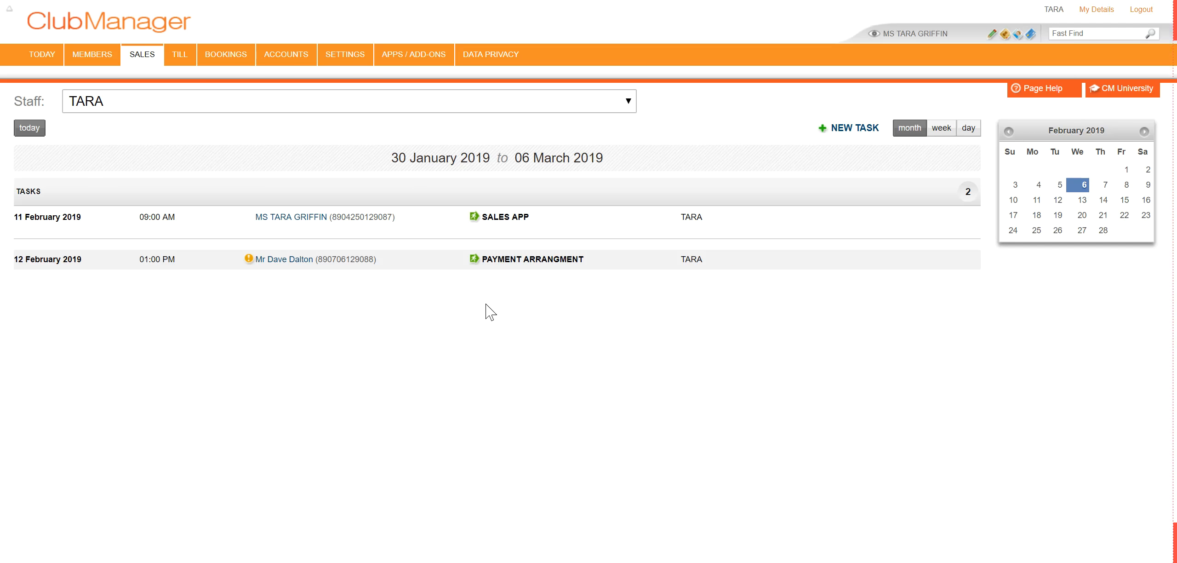
{"action": "left_click", "coordinate": [322, 265]}
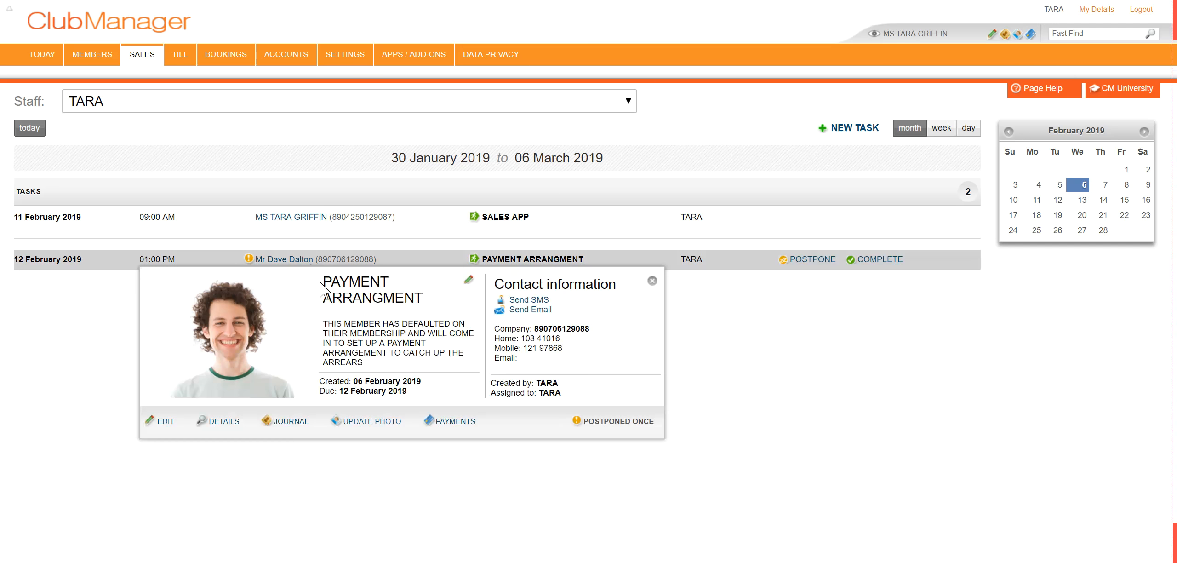
{"action": "left_click", "coordinate": [294, 260]}
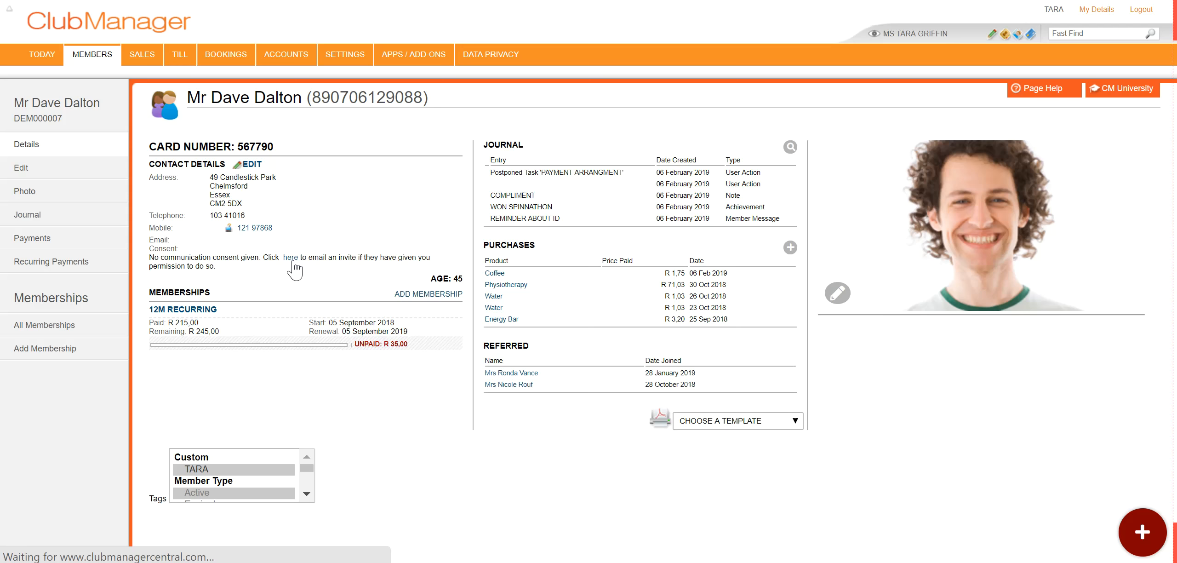
{"action": "left_click", "coordinate": [778, 148]}
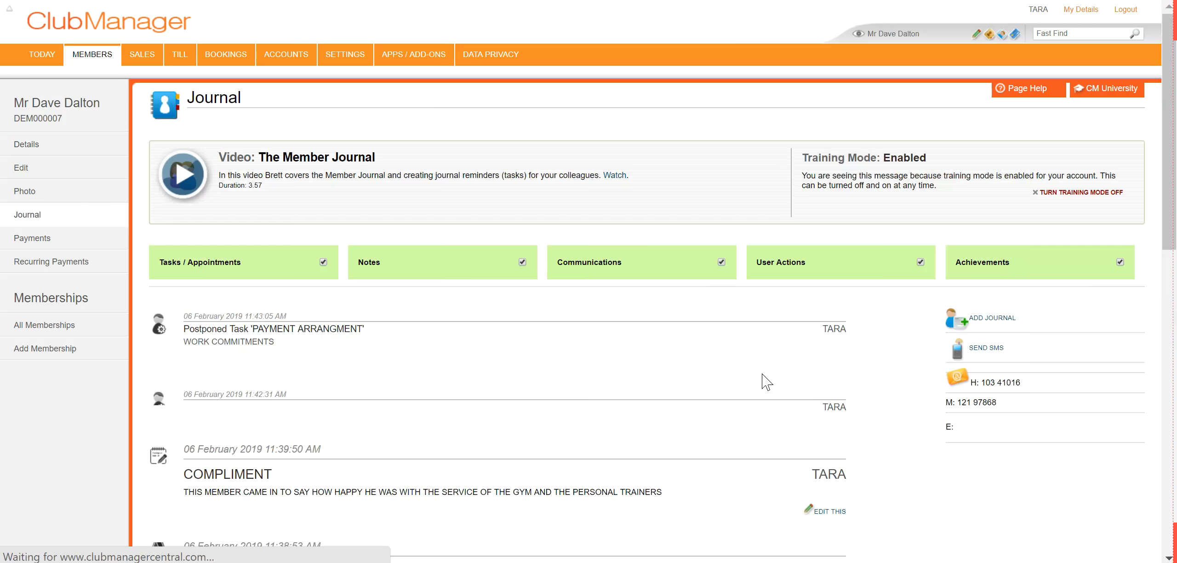
- Examine the member's journal for the postponement entry with its reason, the rescheduled reminder date and the completed follow up
{"action": "scroll", "coordinate": [717, 397], "scroll_direction": "down", "scroll_amount": 1}
{"action": "scroll", "coordinate": [717, 398], "scroll_direction": "down", "scroll_amount": 4}
{"action": "scroll", "coordinate": [716, 377], "scroll_direction": "down", "scroll_amount": 4}
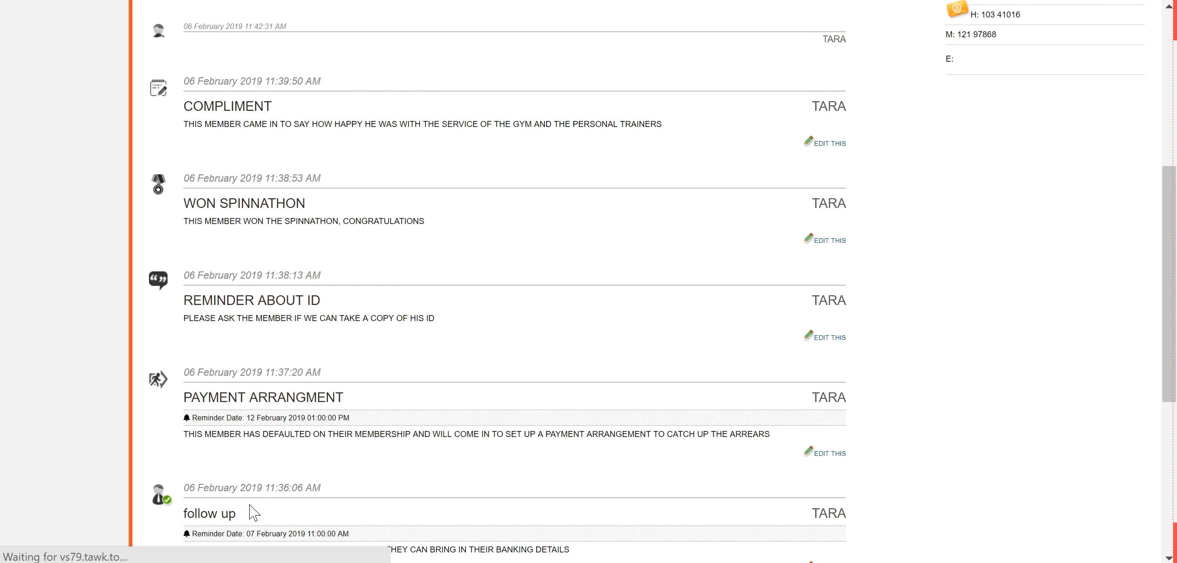
{"action": "scroll", "coordinate": [398, 497], "scroll_direction": "down", "scroll_amount": 2}
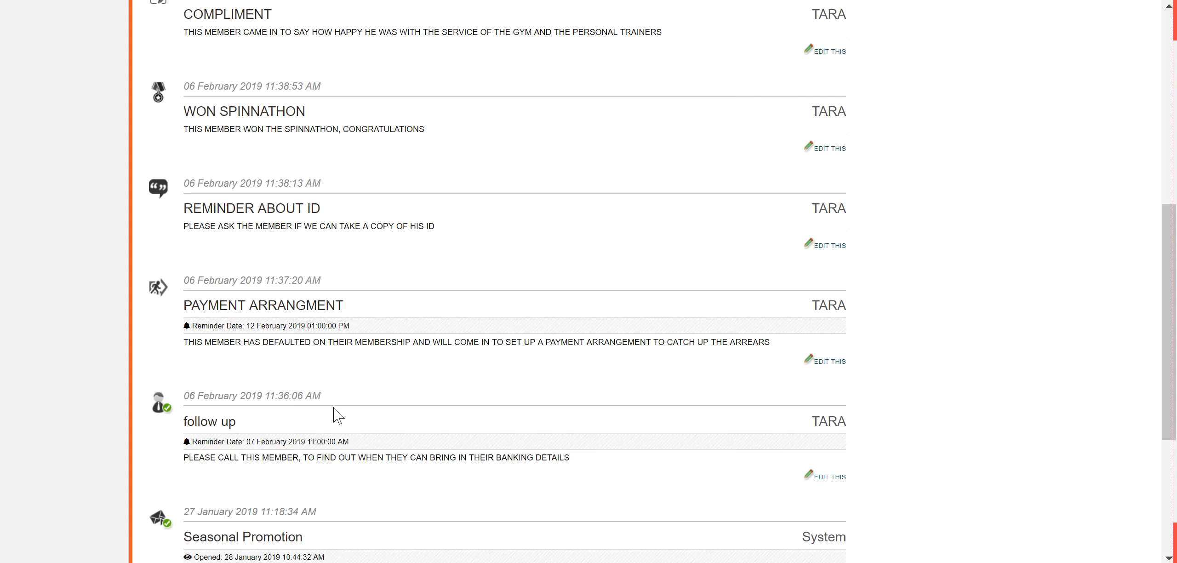
{"action": "scroll", "coordinate": [338, 415], "scroll_direction": "up", "scroll_amount": 2}
{"action": "scroll", "coordinate": [338, 415], "scroll_direction": "up", "scroll_amount": 2}
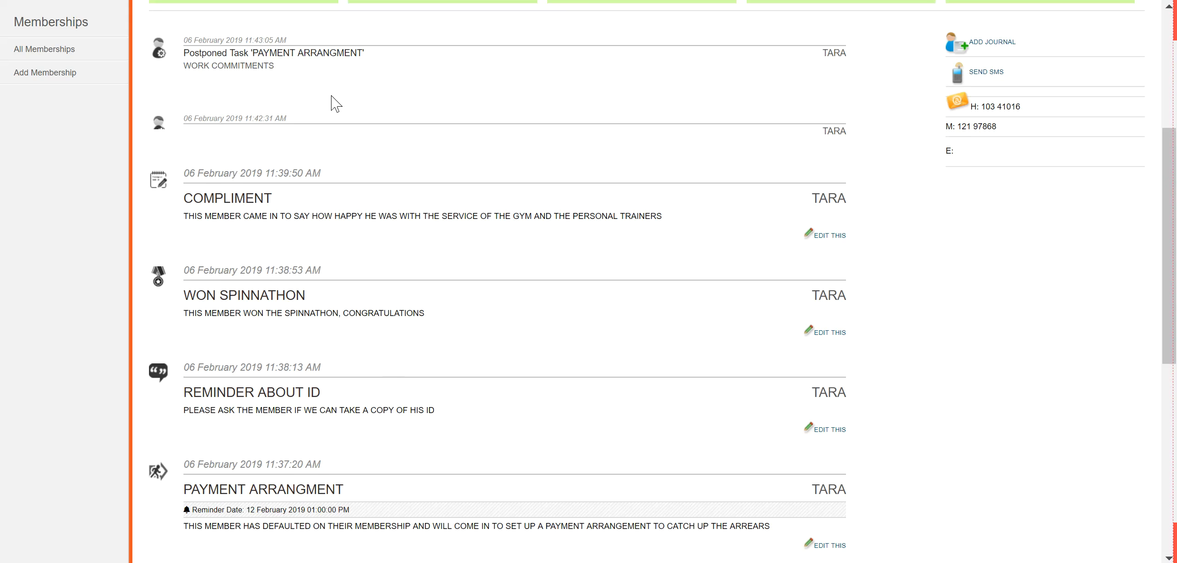
{"action": "scroll", "coordinate": [330, 96], "scroll_direction": "up", "scroll_amount": 2}
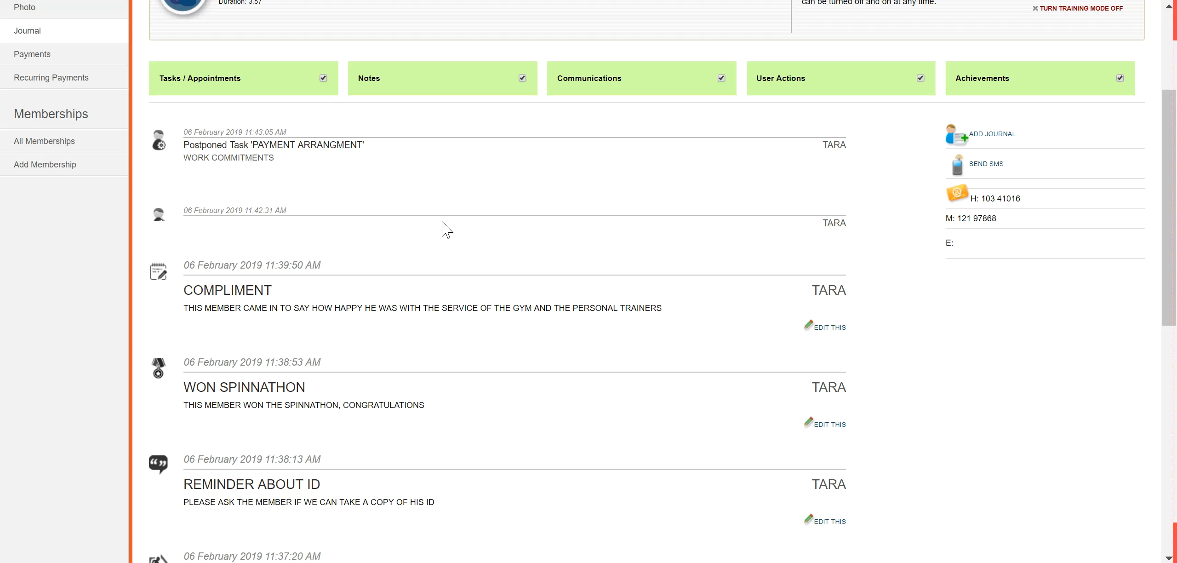
{"action": "scroll", "coordinate": [467, 237], "scroll_direction": "up", "scroll_amount": 4}
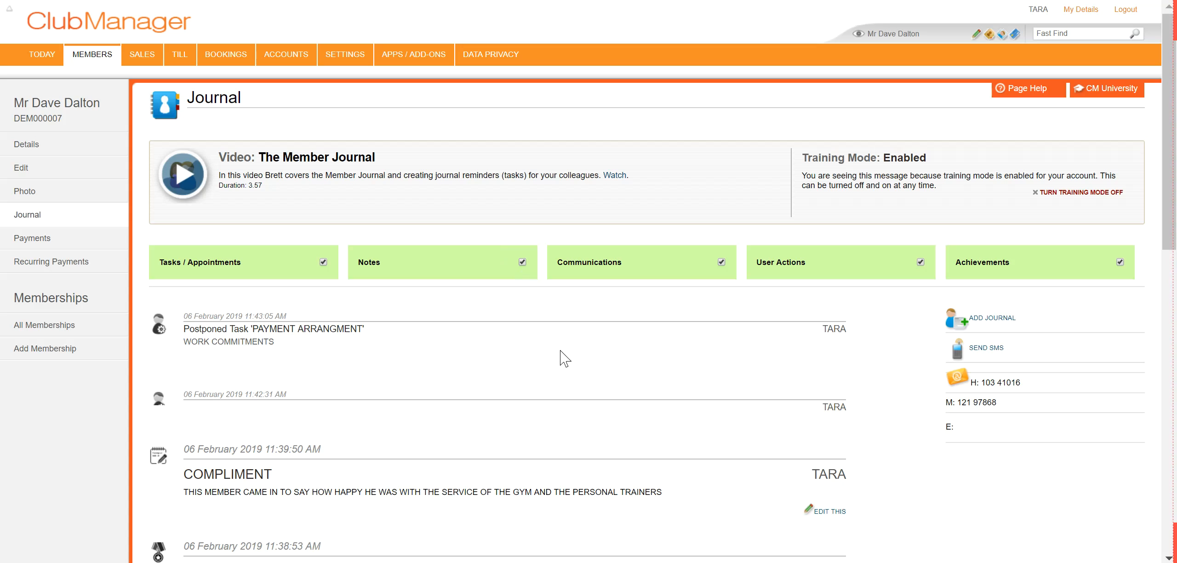
{"action": "scroll", "coordinate": [567, 358], "scroll_direction": "down", "scroll_amount": 2}
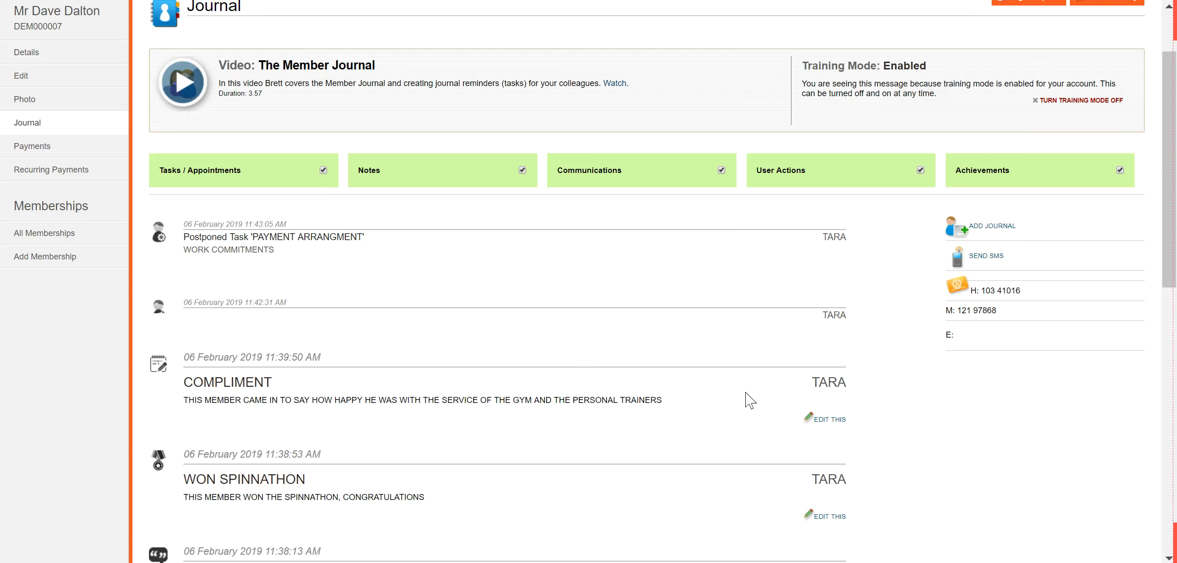
{"action": "scroll", "coordinate": [745, 392], "scroll_direction": "up", "scroll_amount": 2}
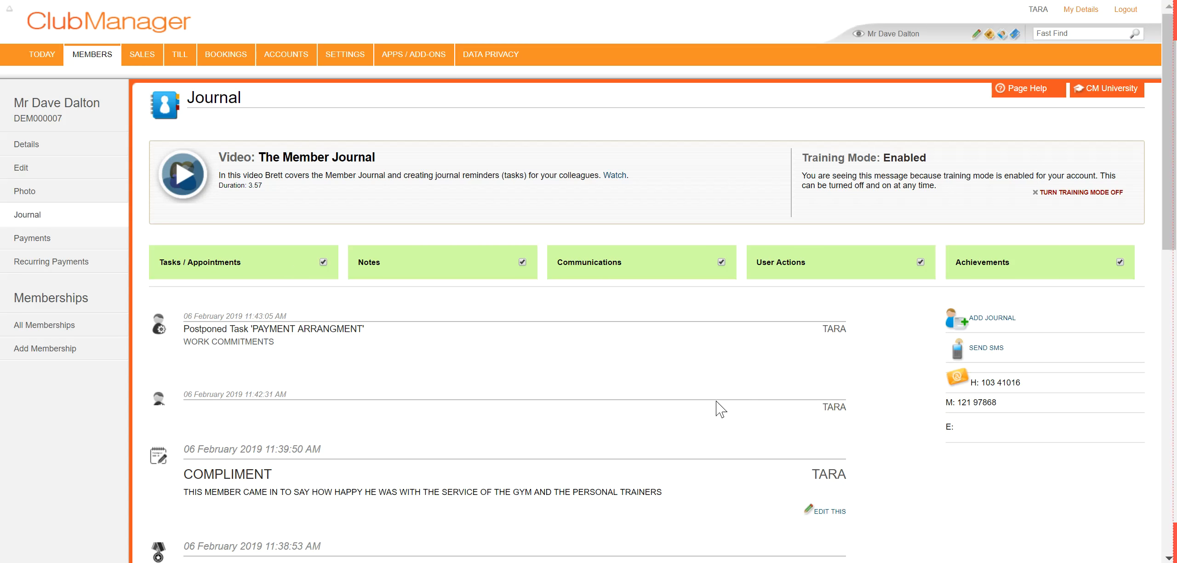